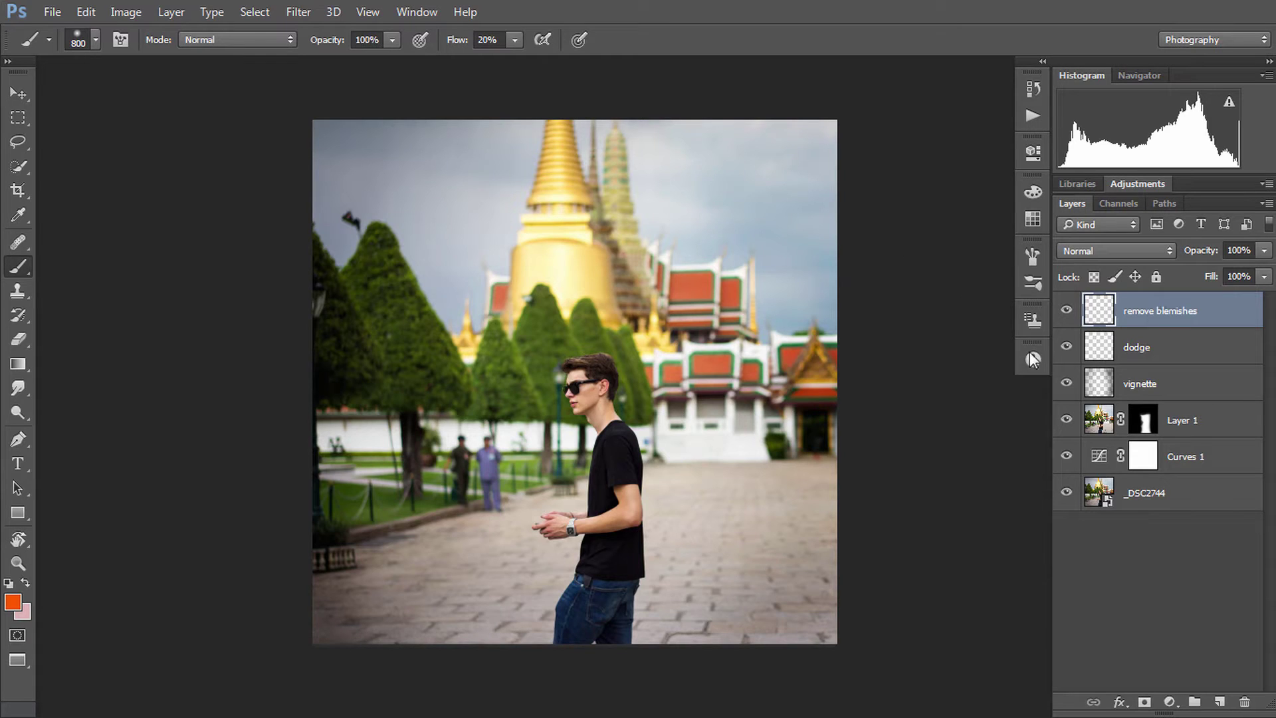
- Toggle the vignette layer's visibility off and on to compare, leaving it visible
click(1066, 384)
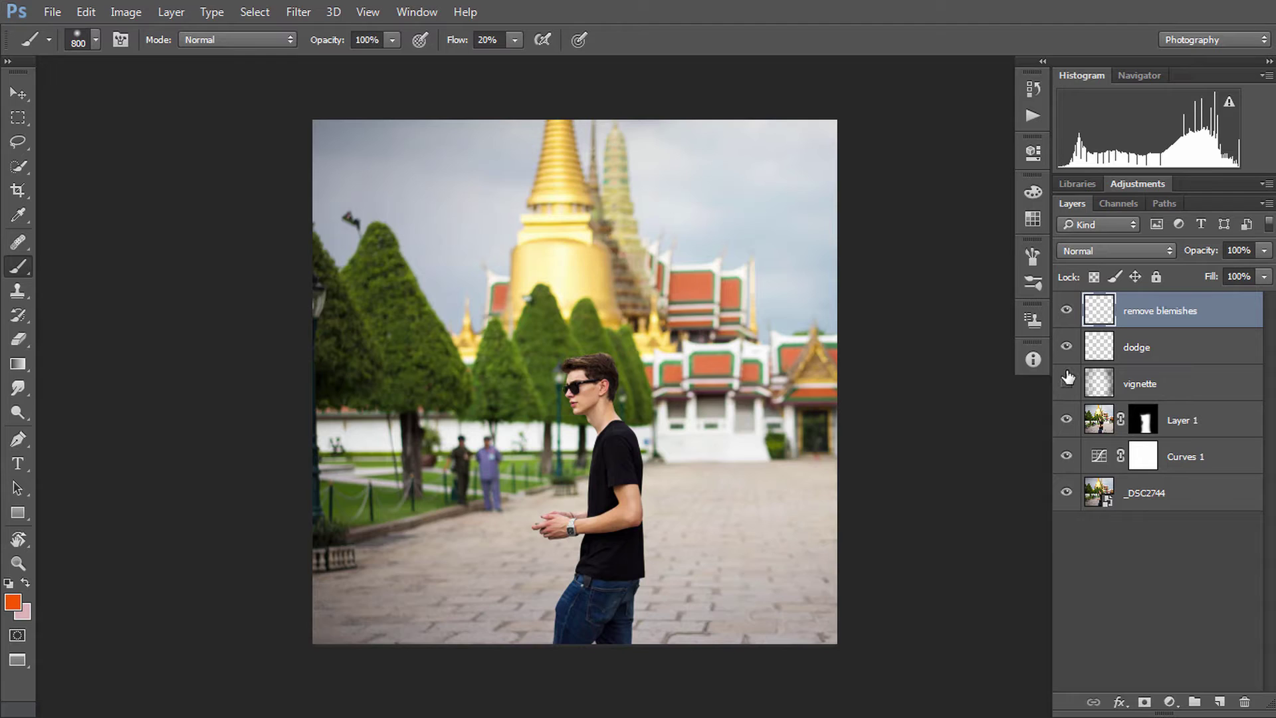
click(1066, 384)
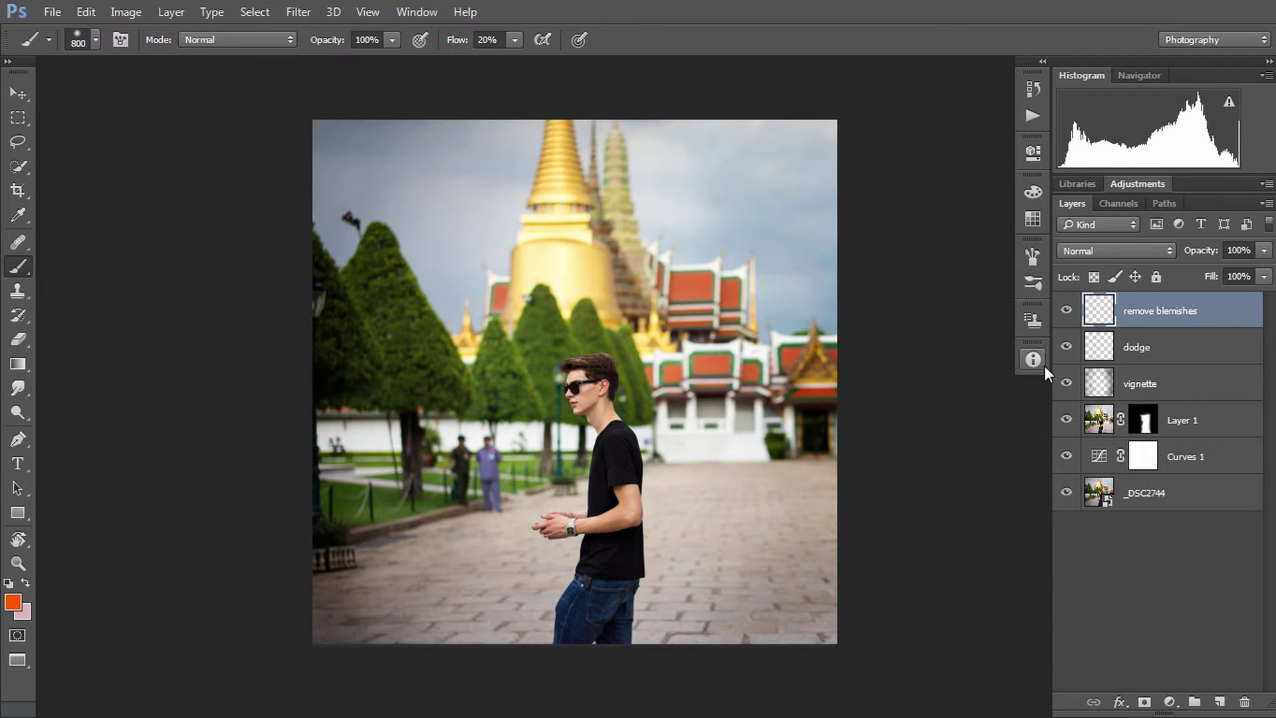
click(1067, 384)
click(1067, 383)
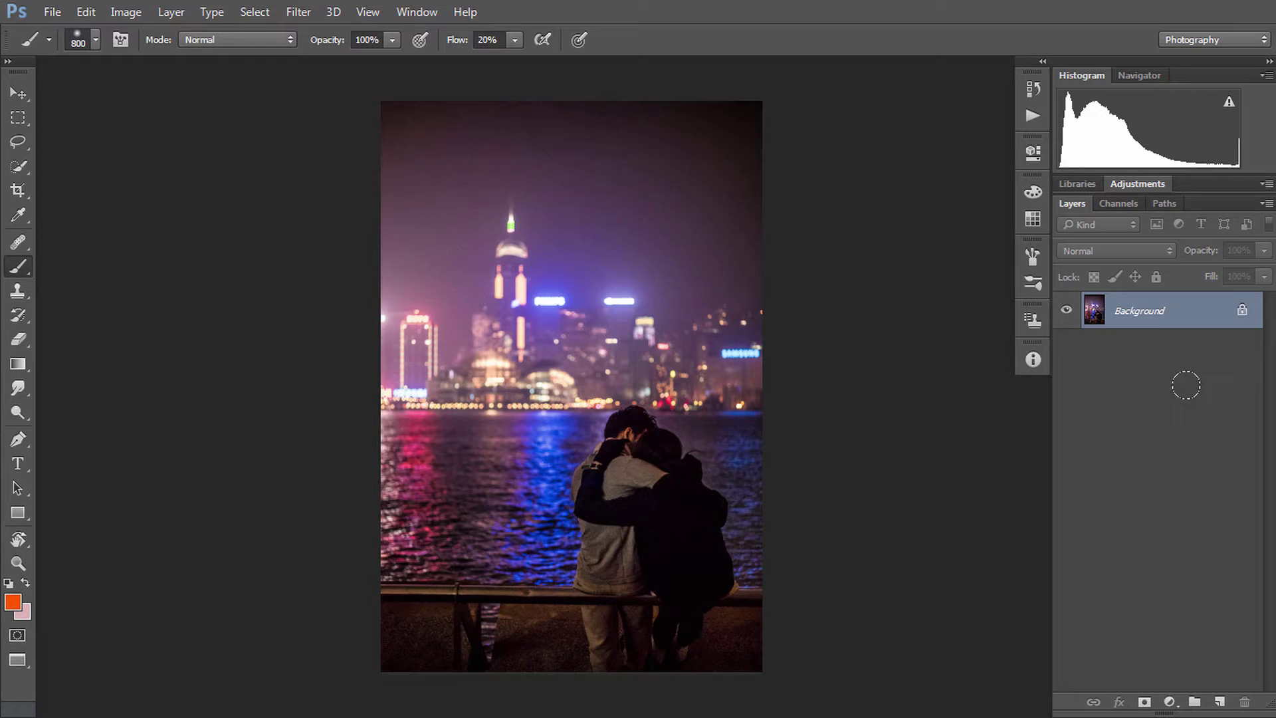
- Create a new empty Layer 1 and set the foreground colour to orange
key(ctrl+shift+n)
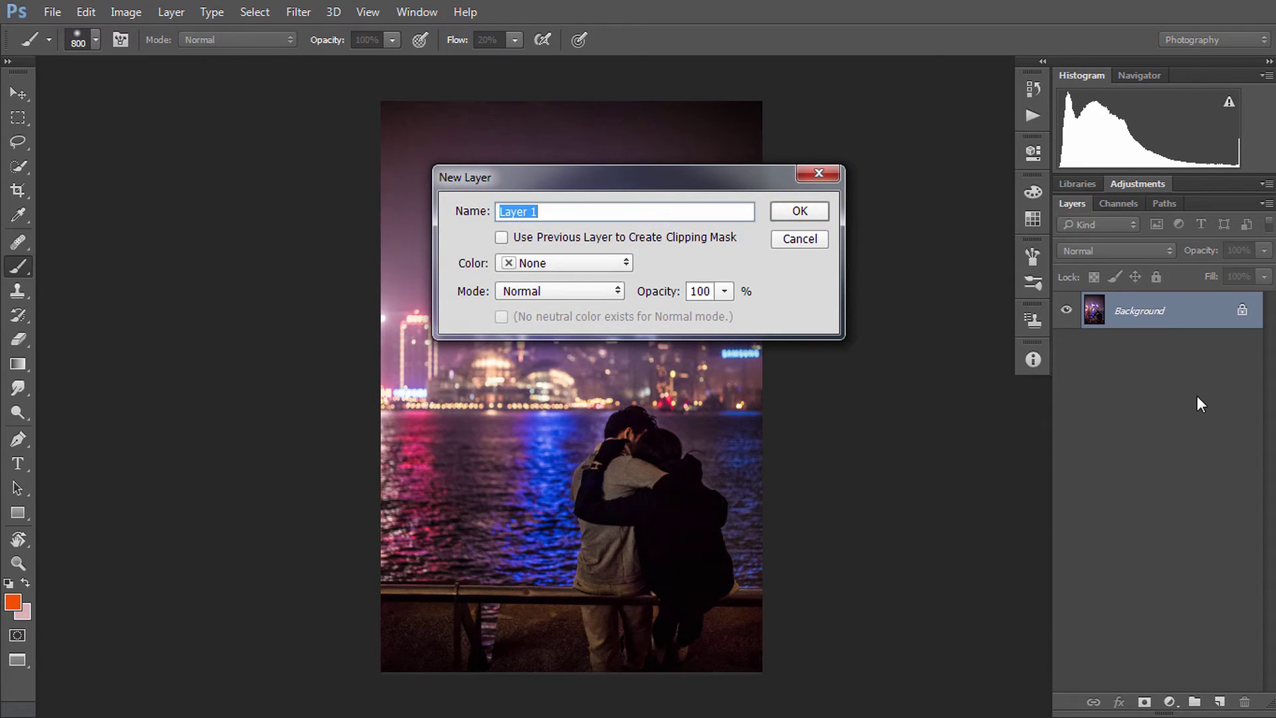
key(Return)
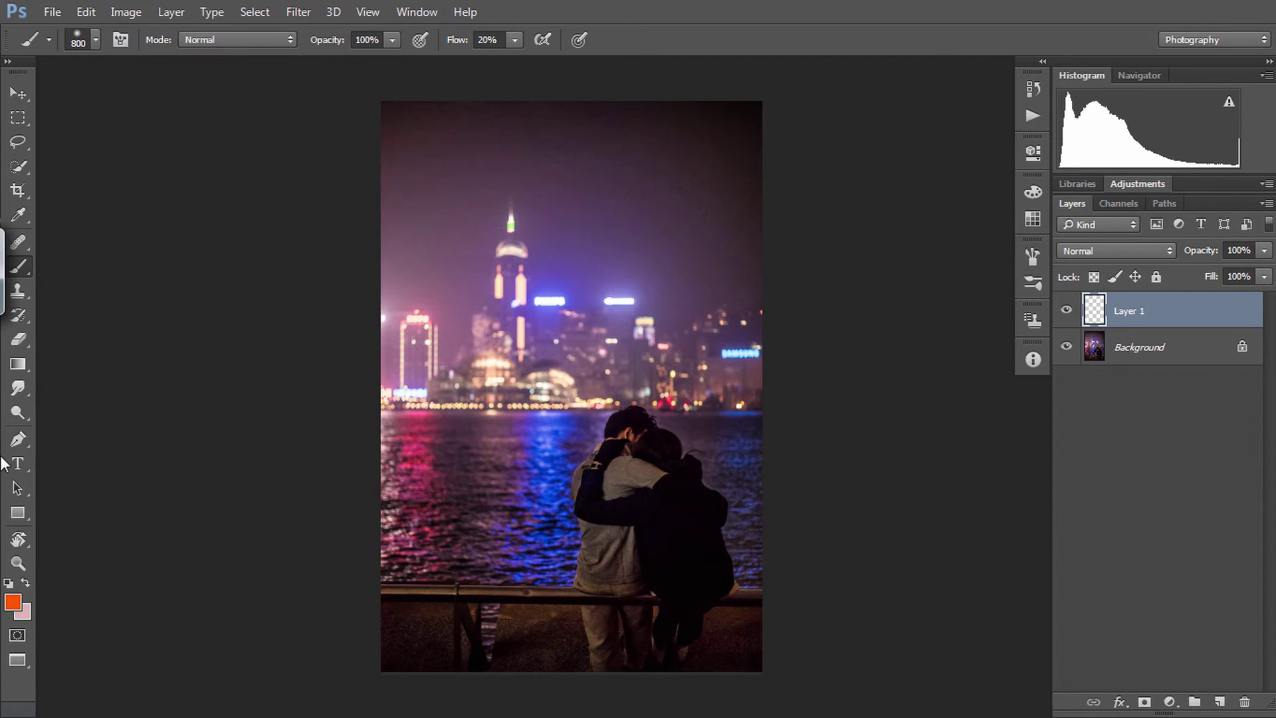
click(13, 602)
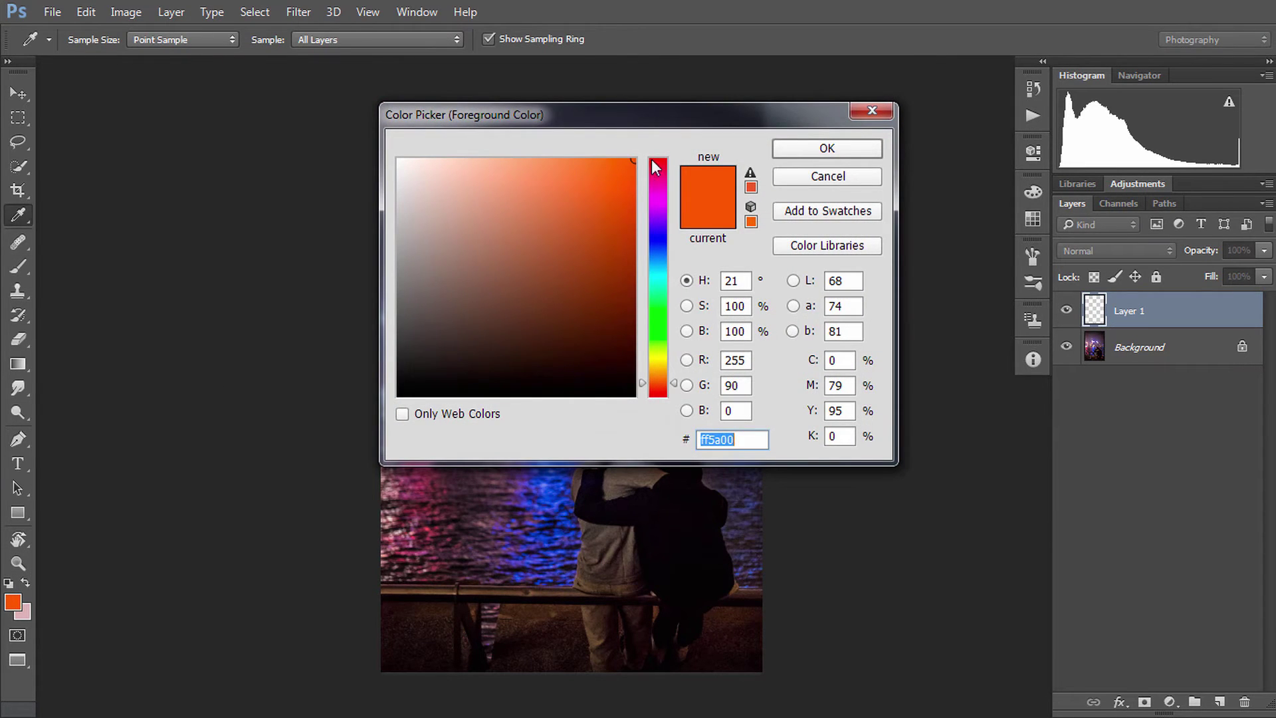
click(812, 151)
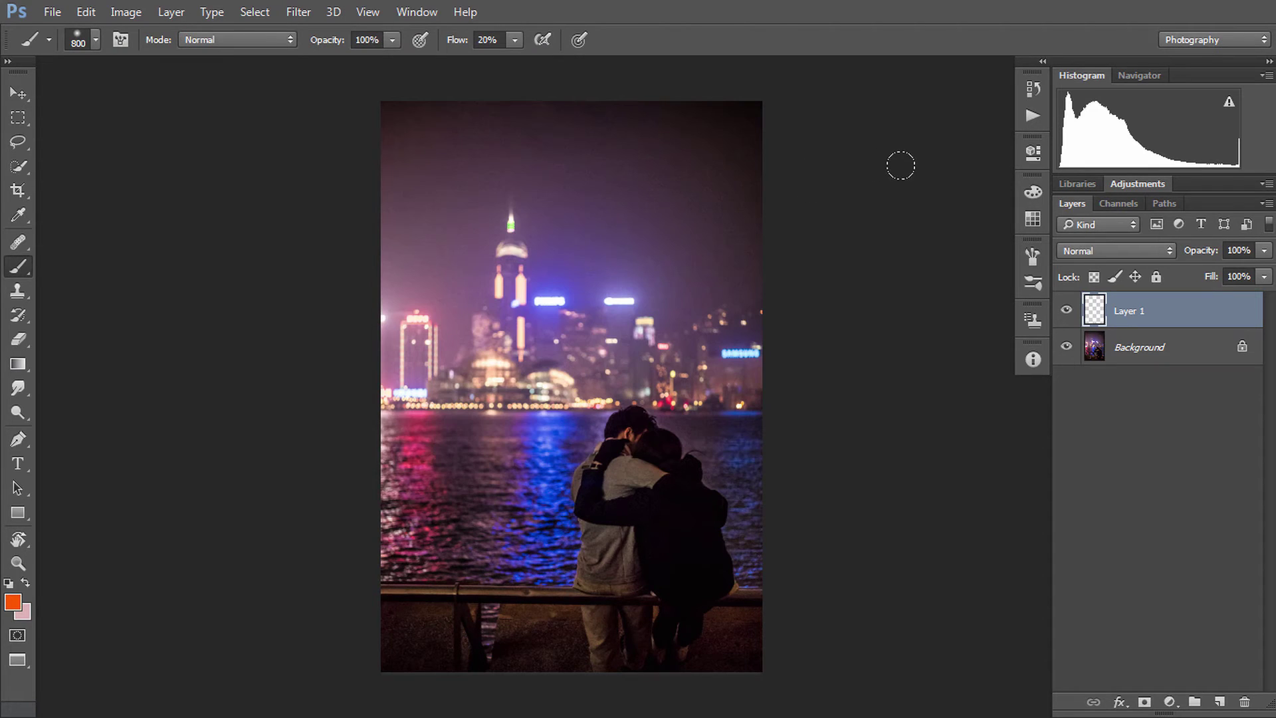
- Fill Layer 1 entirely with the orange foreground colour
key(shift+F5)
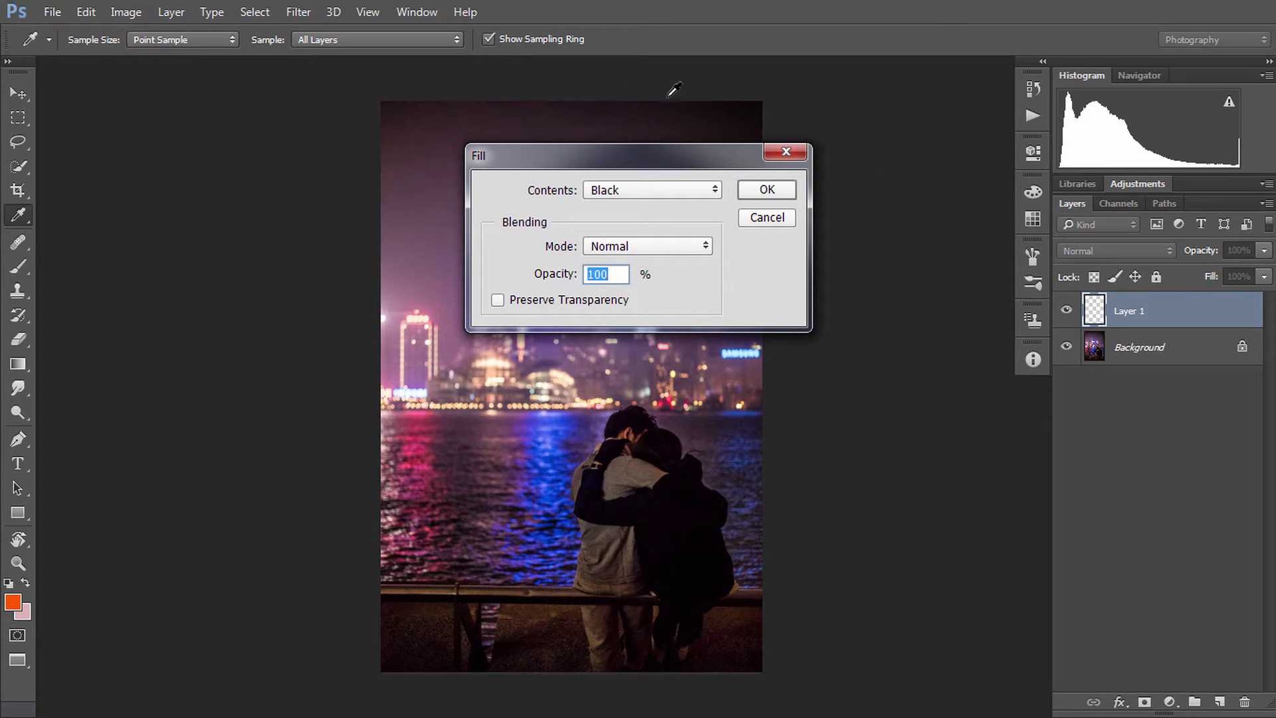
click(647, 190)
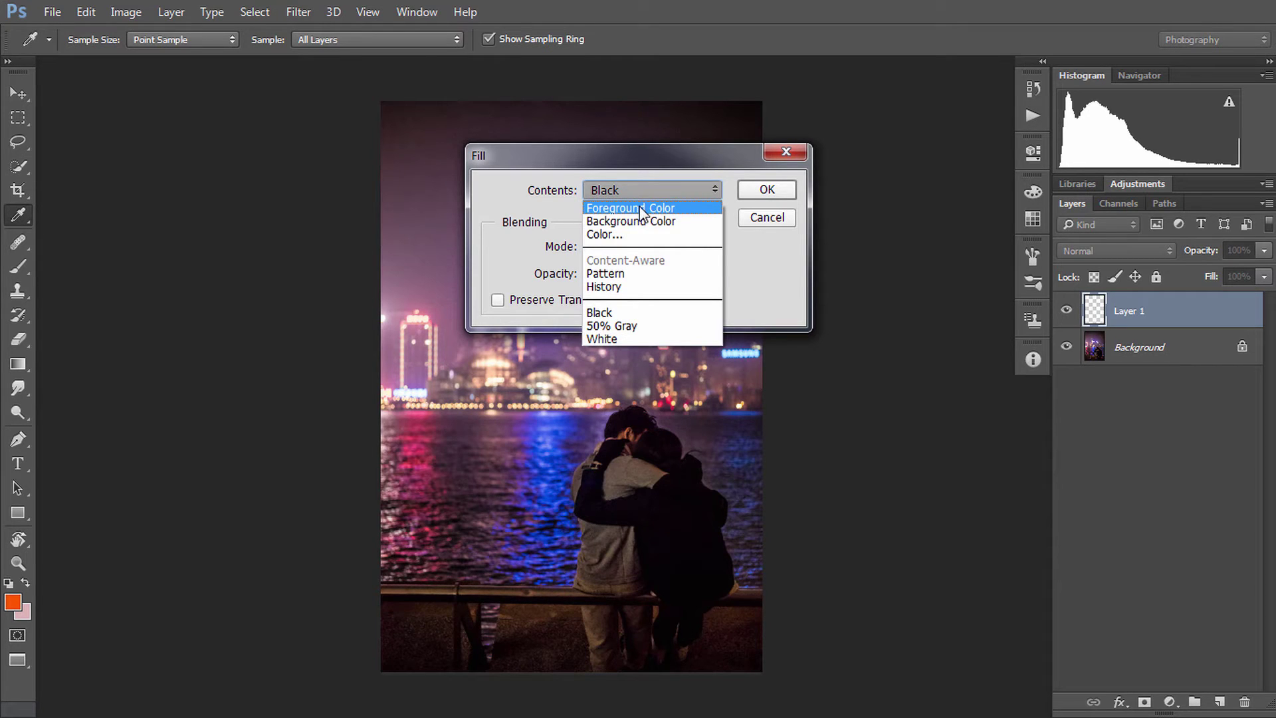
click(636, 209)
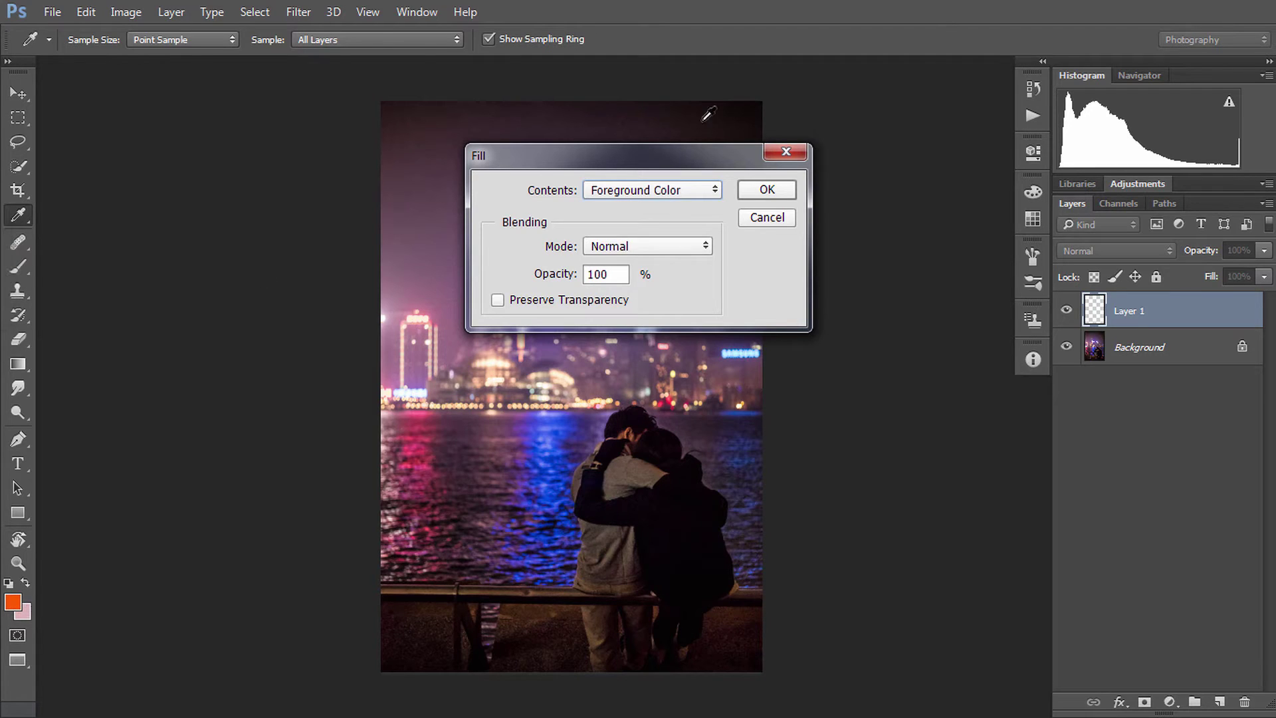
click(764, 189)
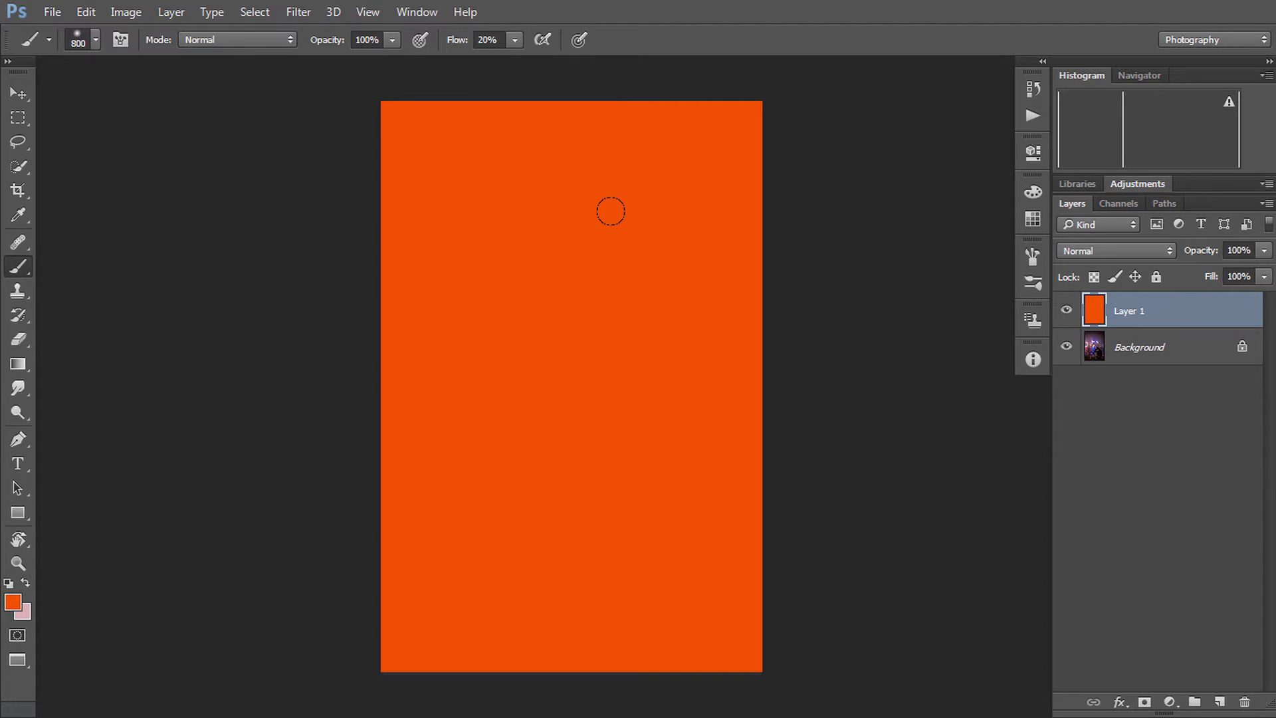
- Set Layer 1's blend mode to Luminosity
click(1071, 249)
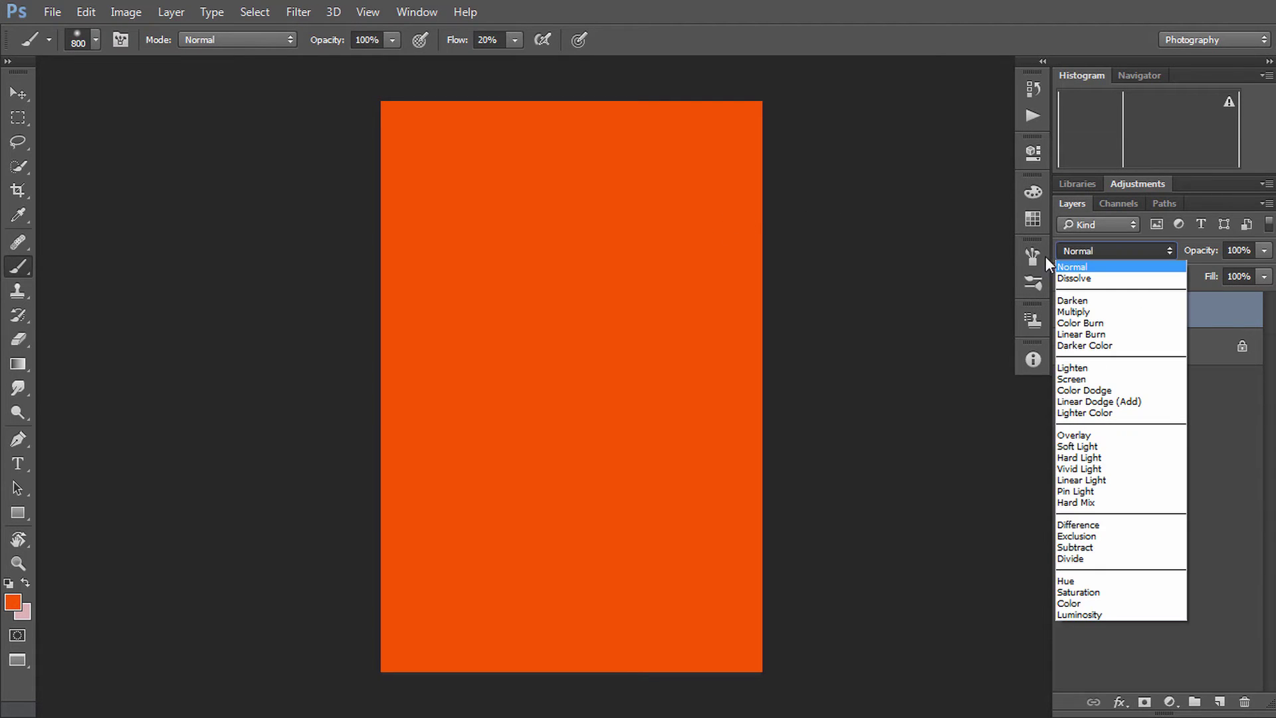
click(1070, 613)
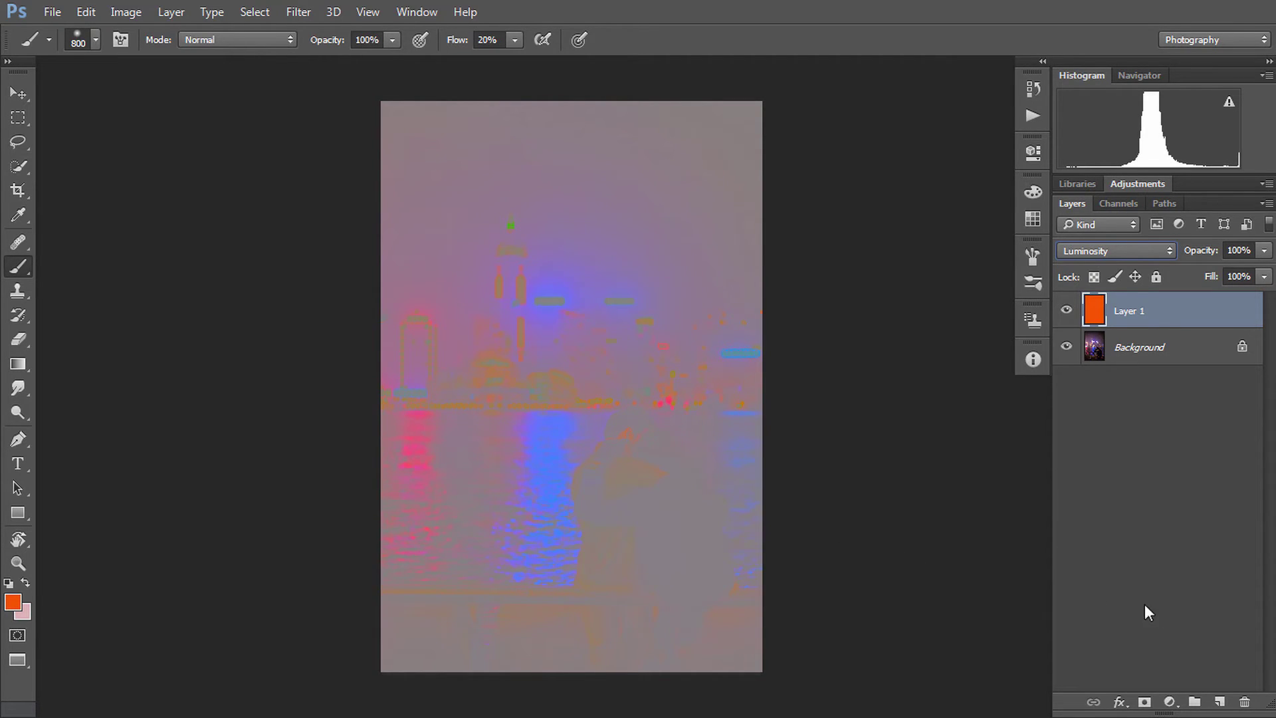
- Add a Hue/Saturation 1 adjustment layer with saturation at +64, then zoom in to inspect the reflections
click(1170, 701)
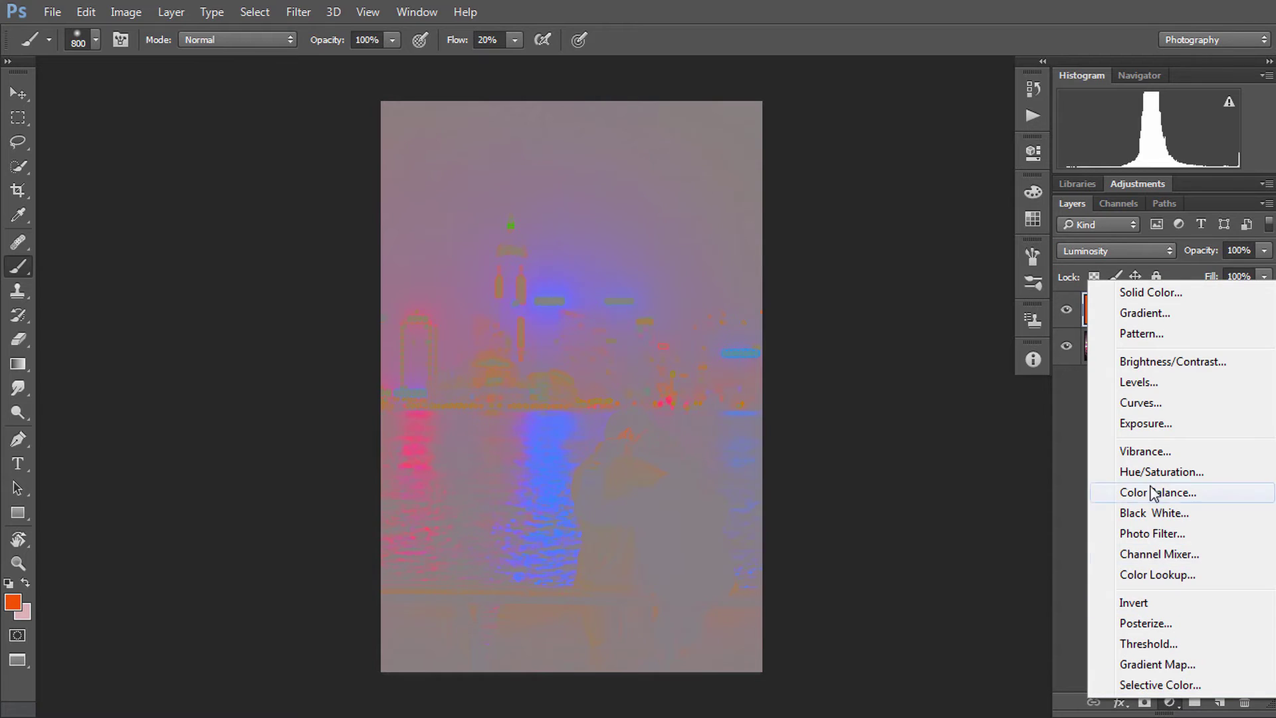
click(1157, 471)
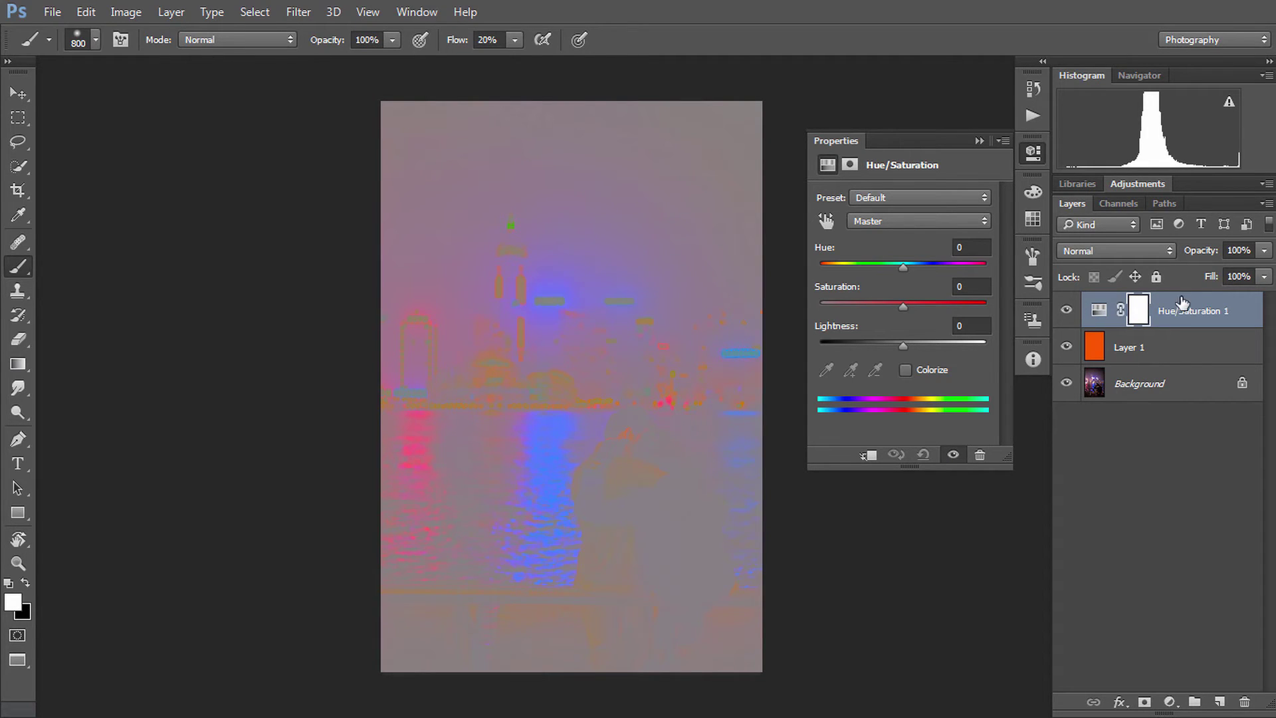
drag(902, 305, 957, 310)
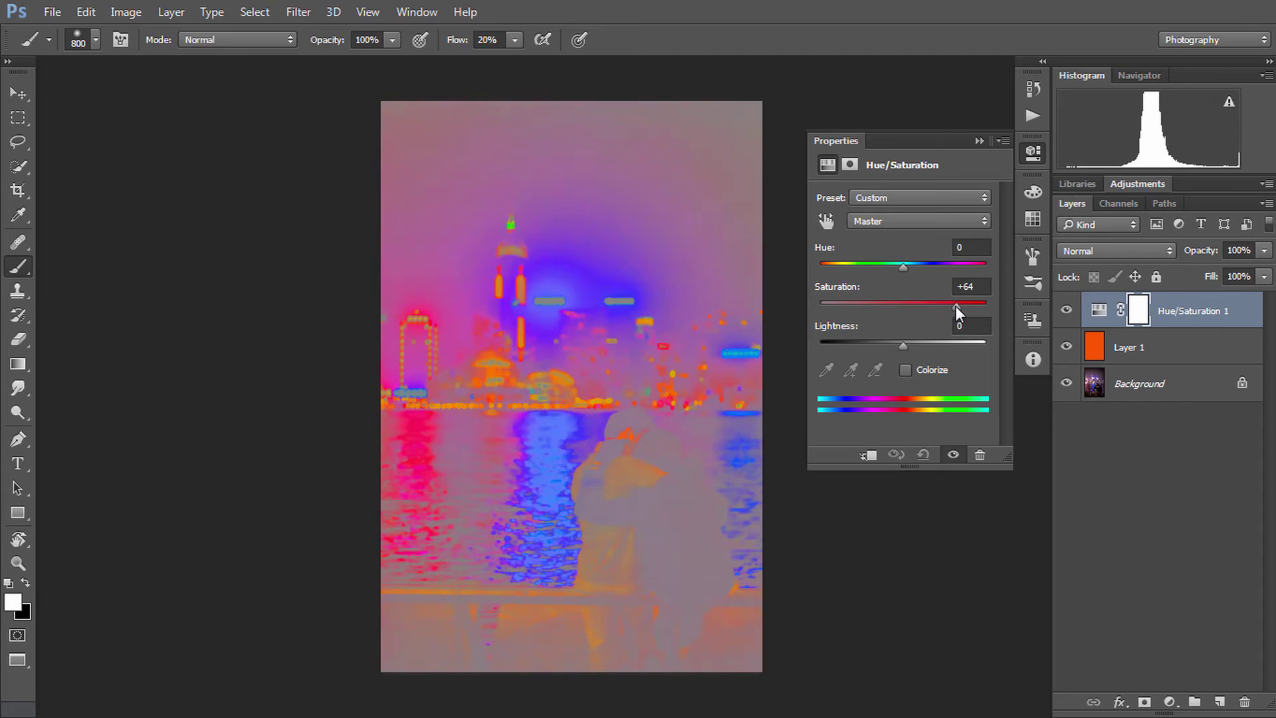
click(979, 140)
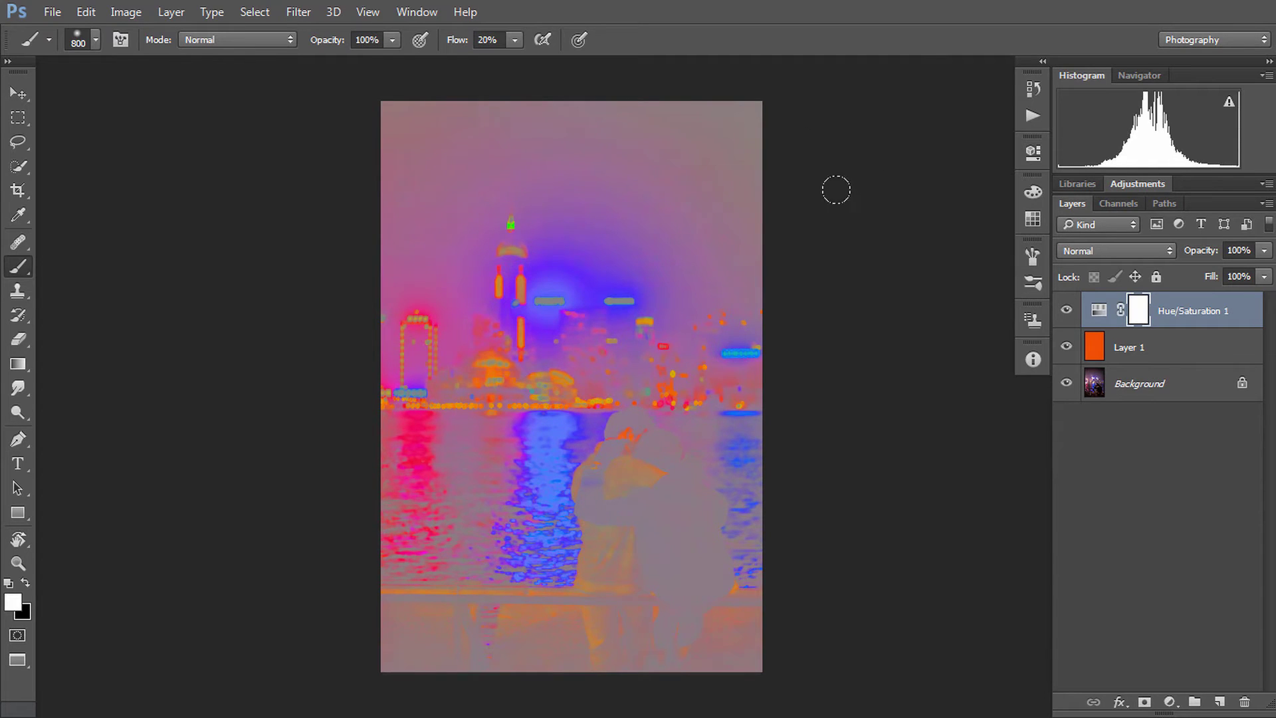
scroll(581, 177, up, 2)
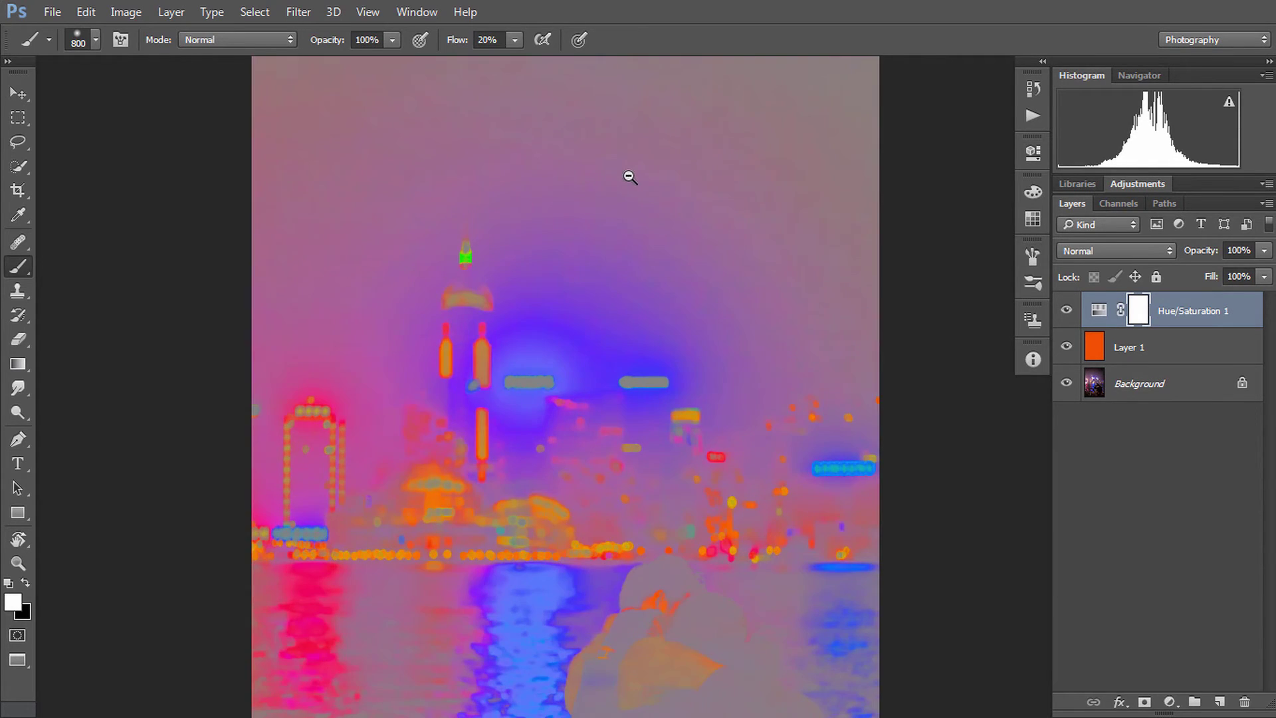
mouse_move(513, 307)
mouse_down()
mouse_move(465, 171)
mouse_move(448, 157)
mouse_up()
drag(507, 368, 509, 270)
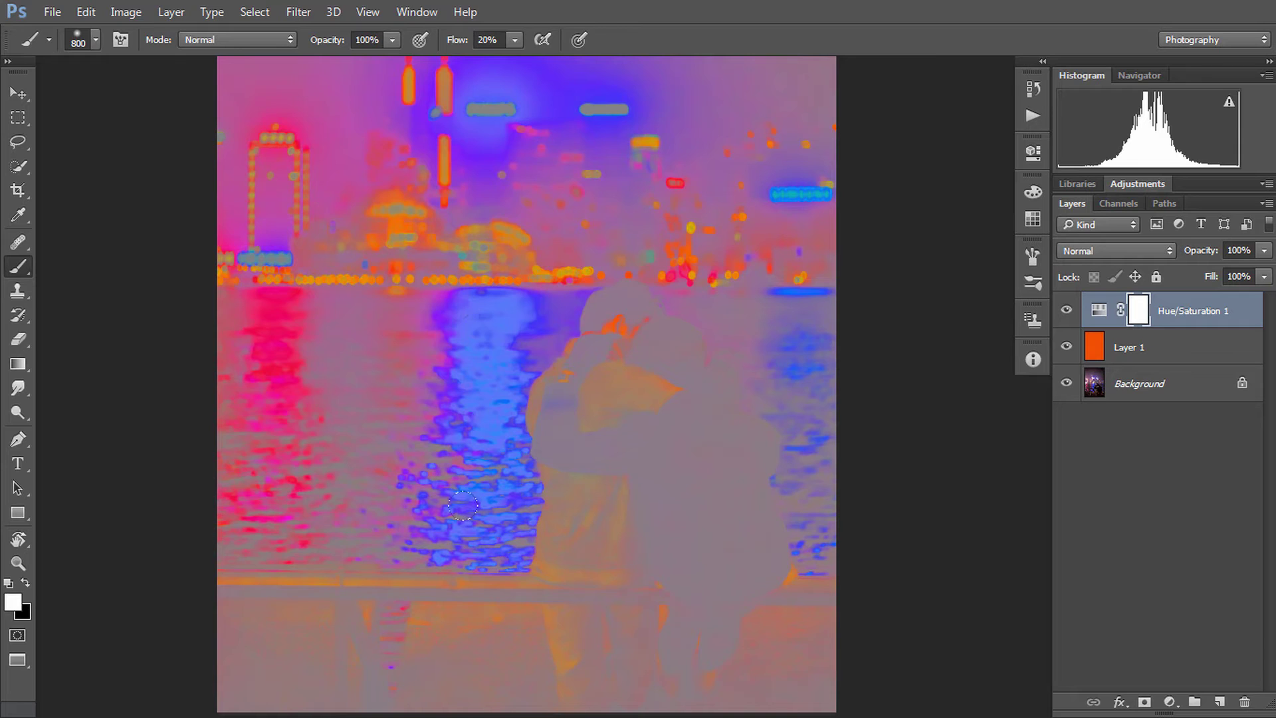
drag(462, 357, 492, 378)
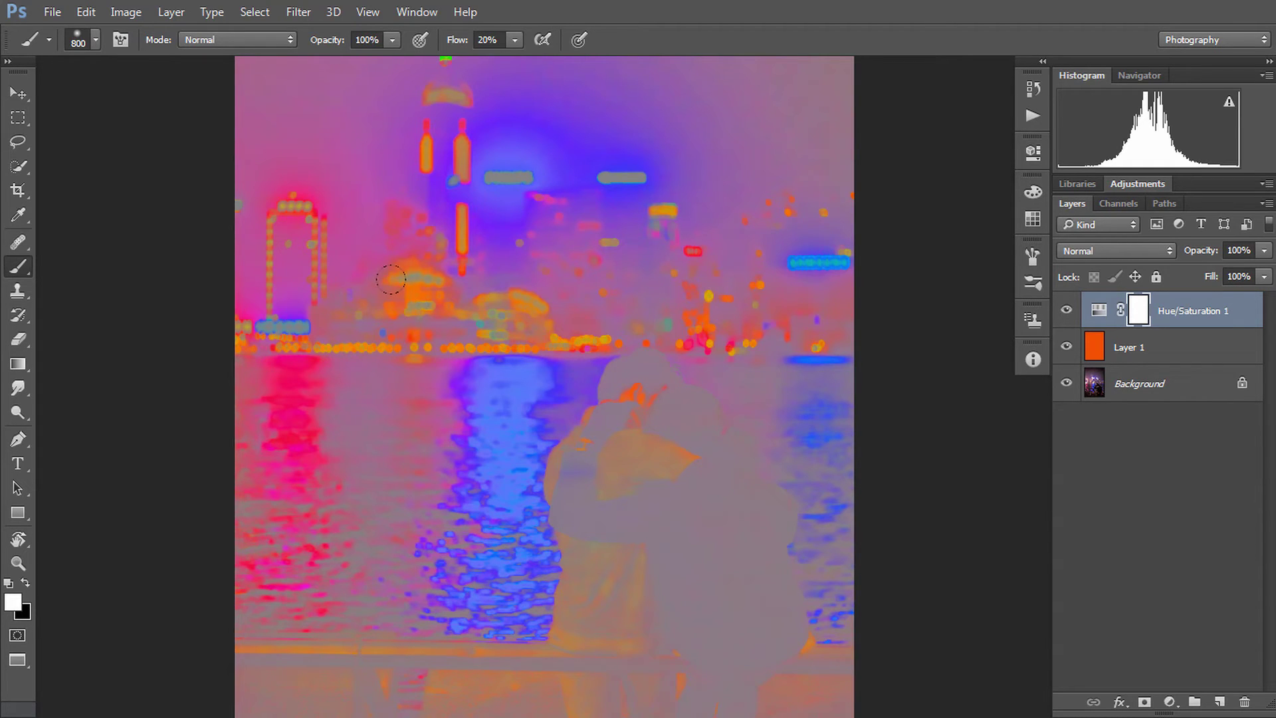
- Duplicate the orange Layer 1 and set the copy's blend mode to Hue
click(1141, 348)
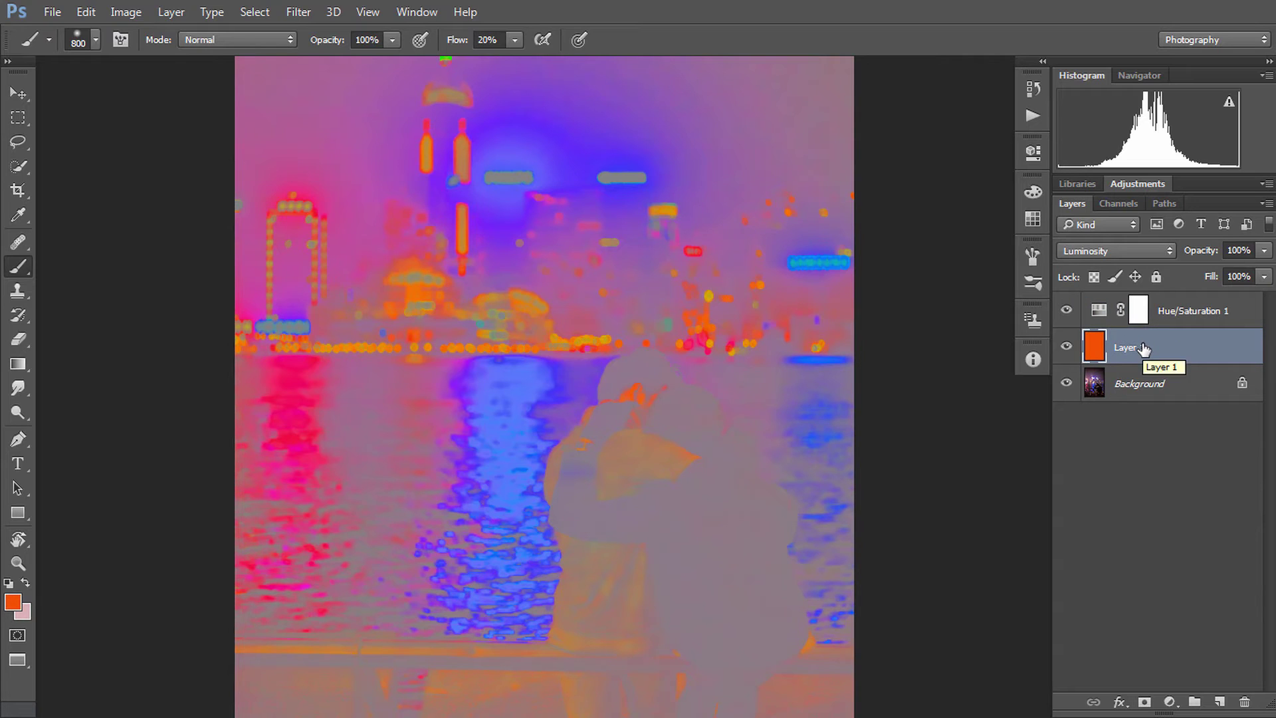
key(ctrl+j)
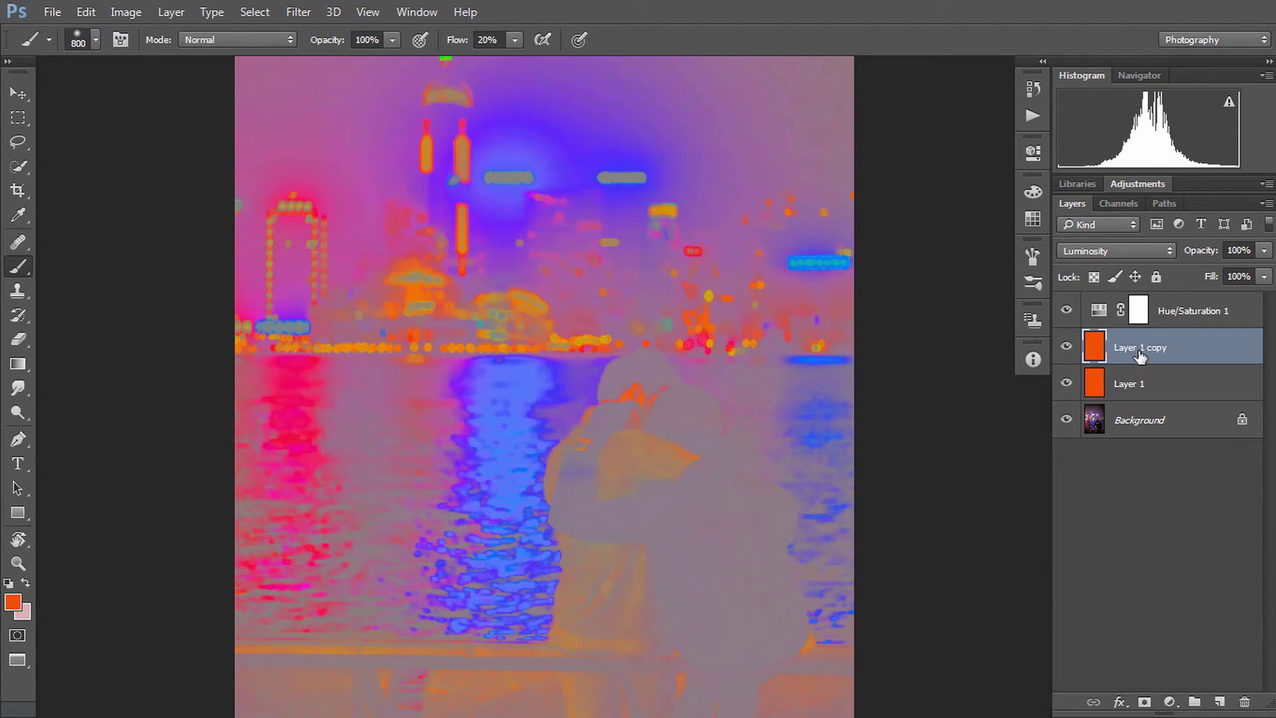
click(1118, 251)
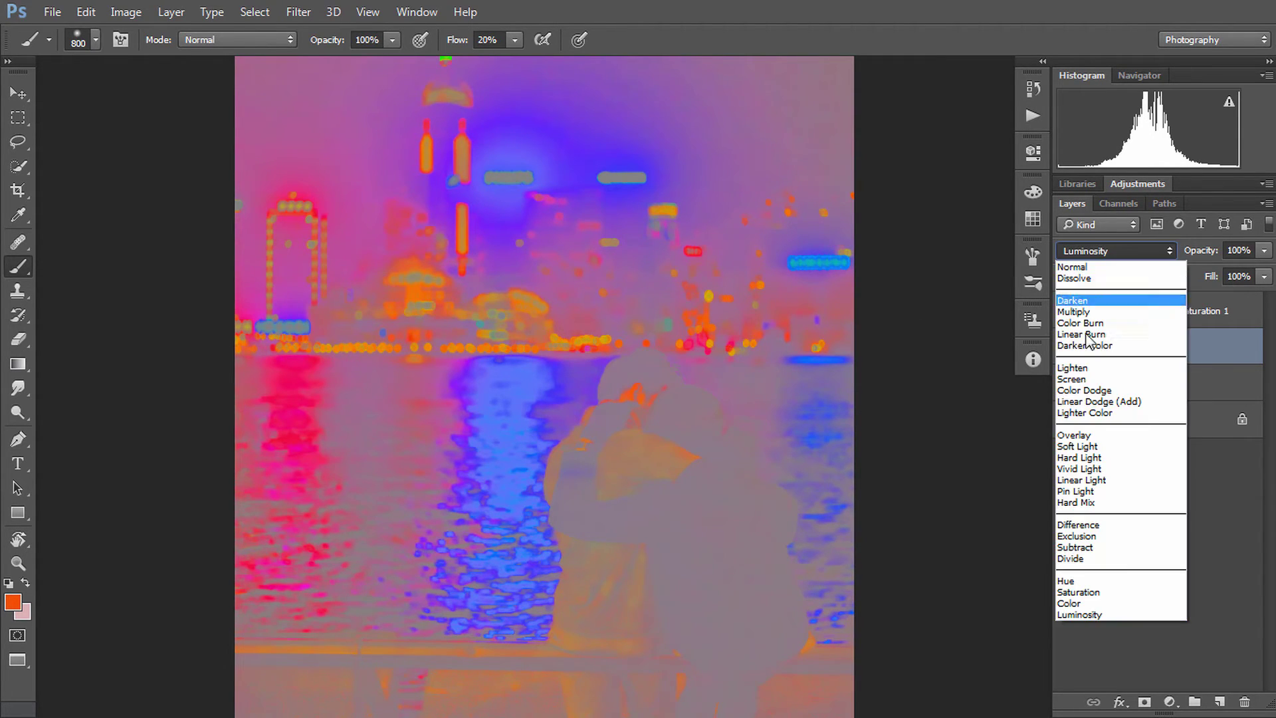
click(1066, 582)
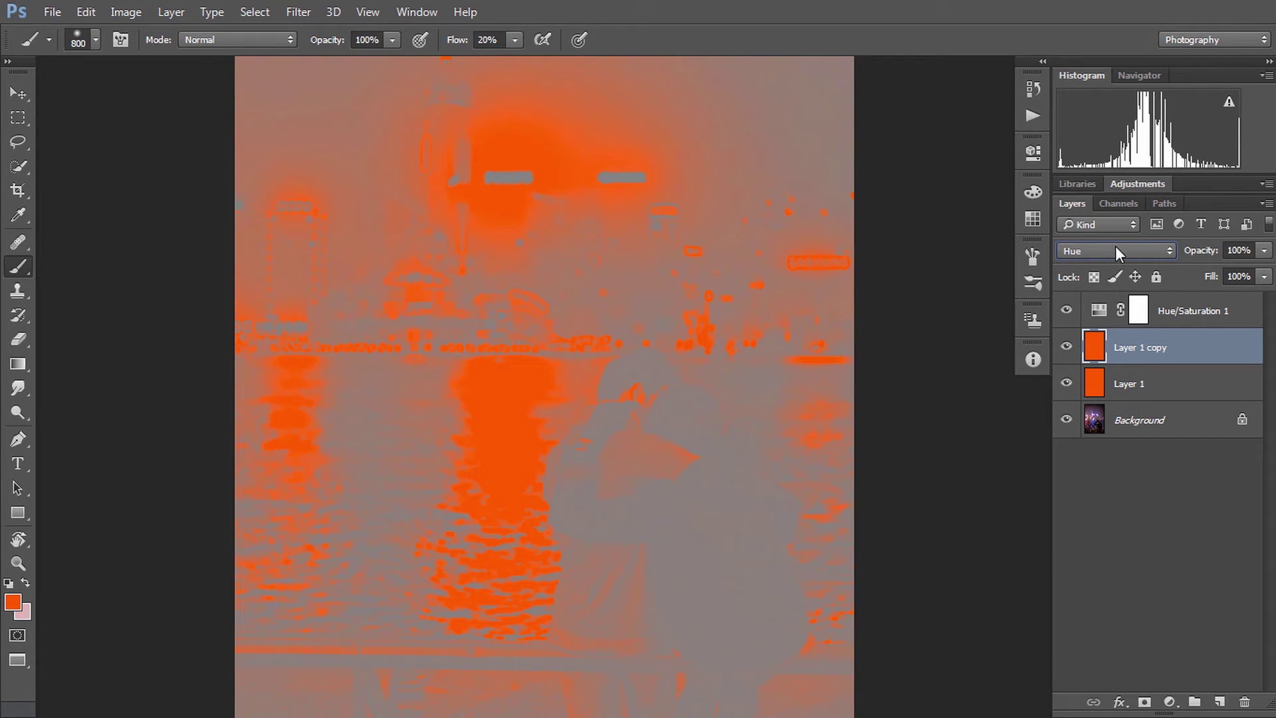
- Zoom the view out so the whole orange-and-grey saturation map fits the window
drag(718, 288, 665, 292)
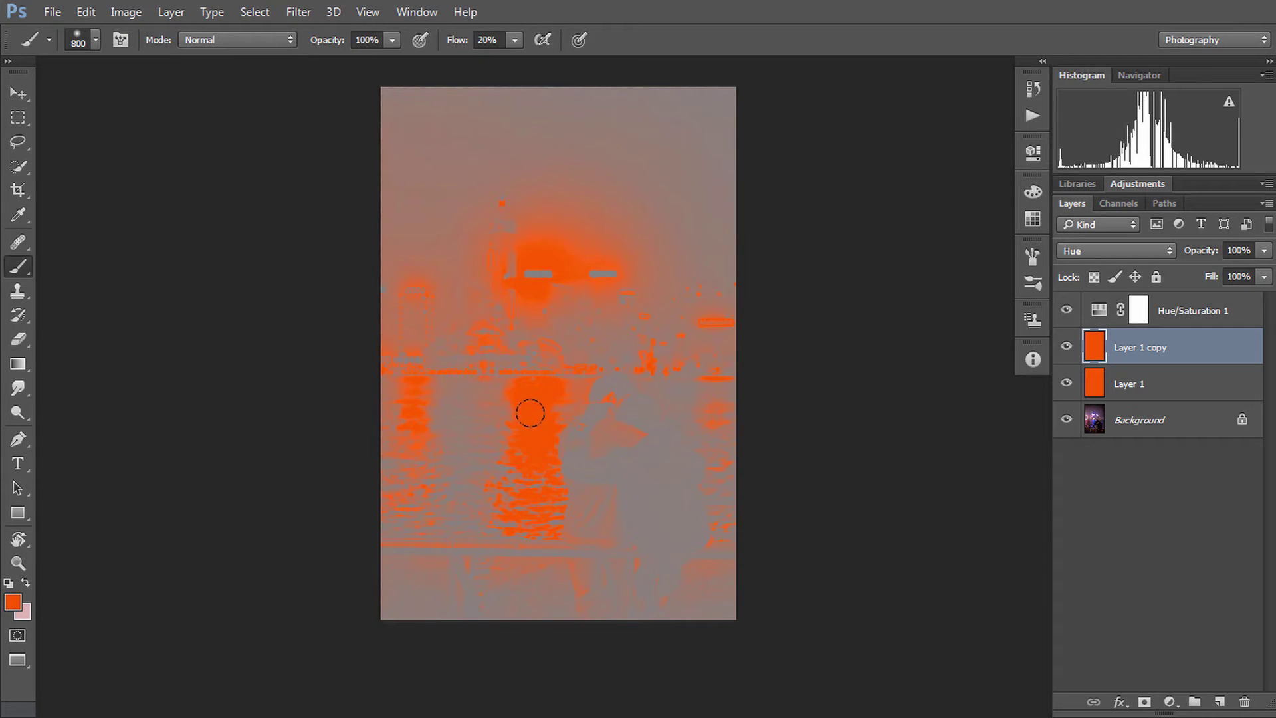
key(ctrl+space)
mouse_move(575, 380)
mouse_down()
mouse_move(621, 370)
mouse_move(542, 358)
mouse_up()
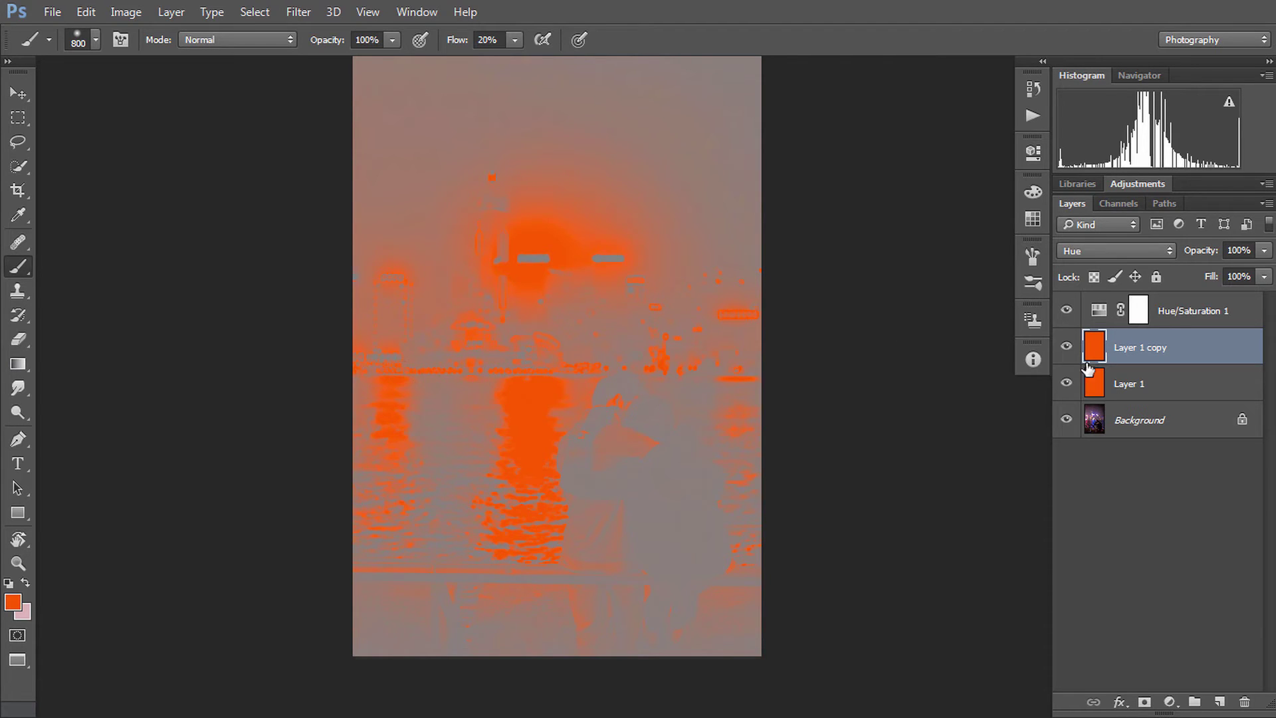
- Group Layer 1, Layer 1 copy and Hue/Saturation 1 into Group 1
click(1122, 382)
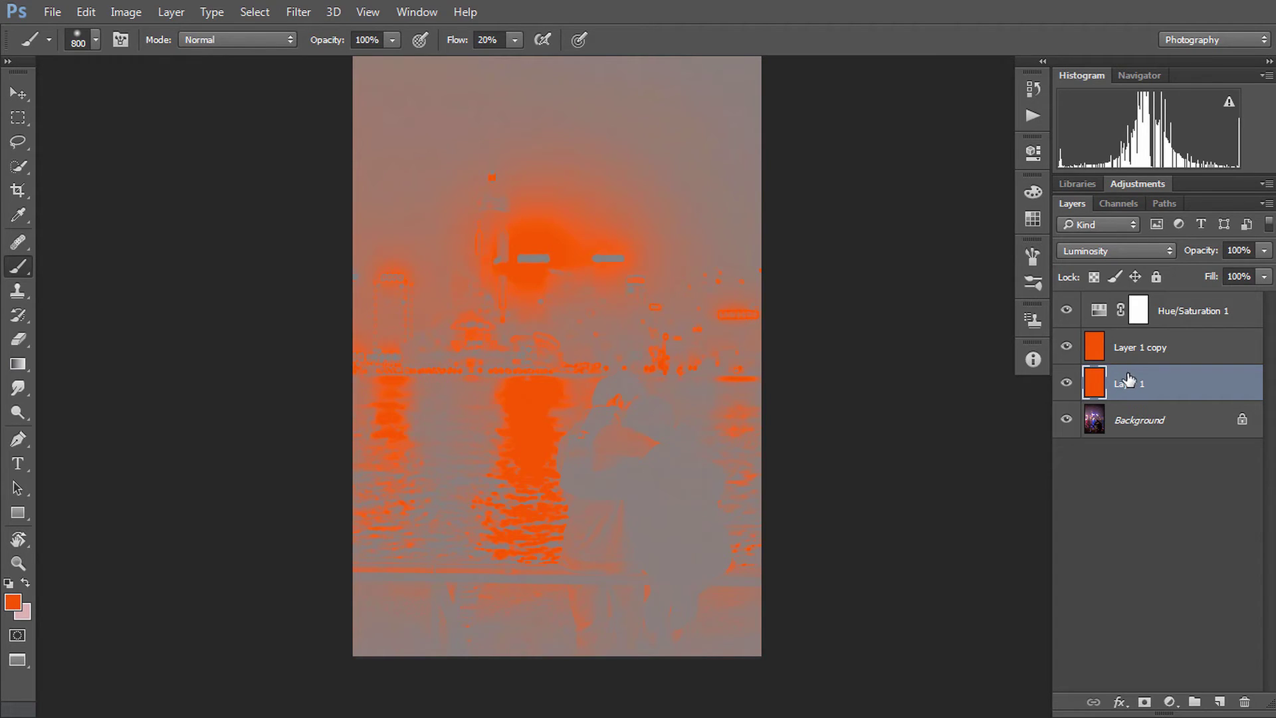
shift+click(1159, 348)
shift+click(1169, 325)
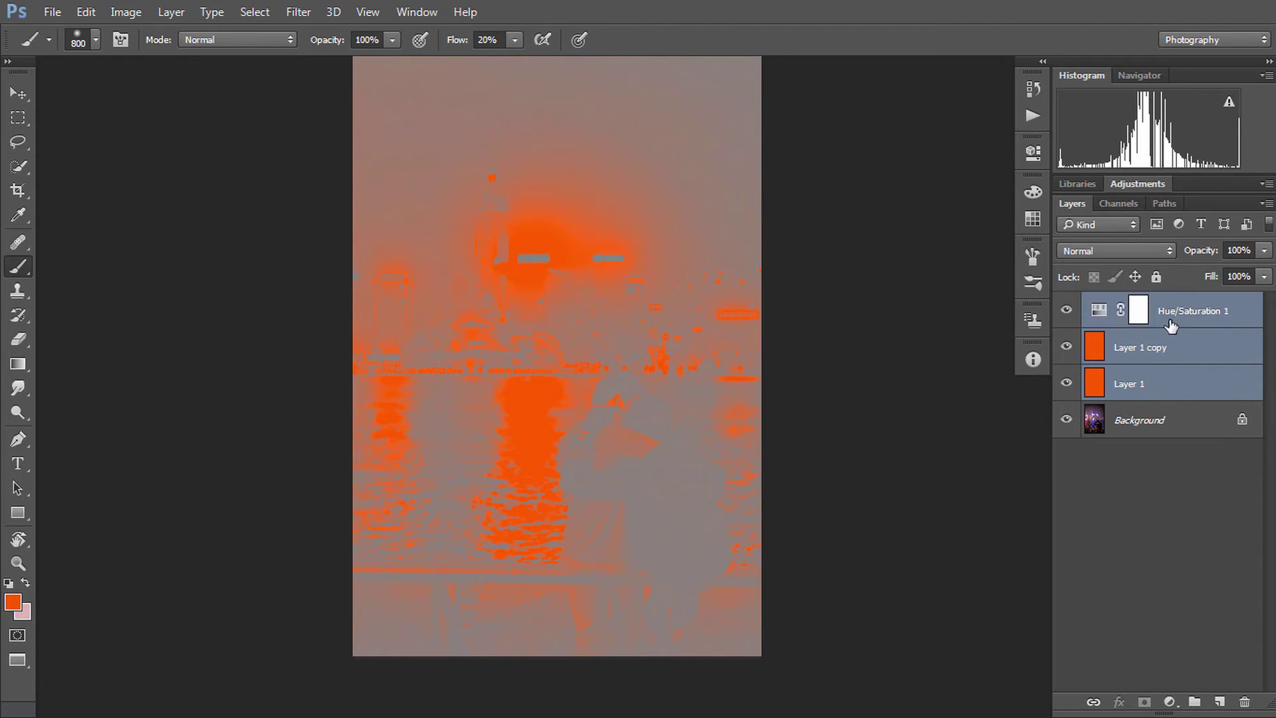
key(ctrl+g)
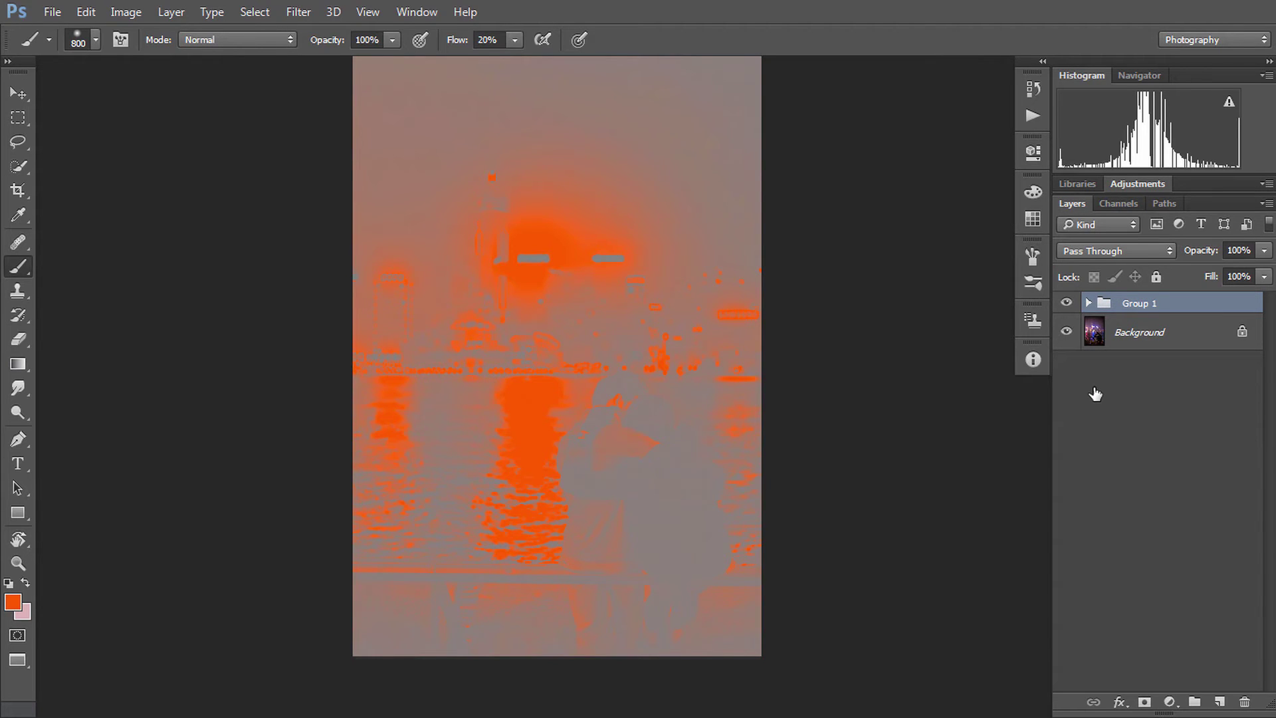
- Toggle Group 1's visibility to compare, leaving it hidden over the original photo
click(1066, 303)
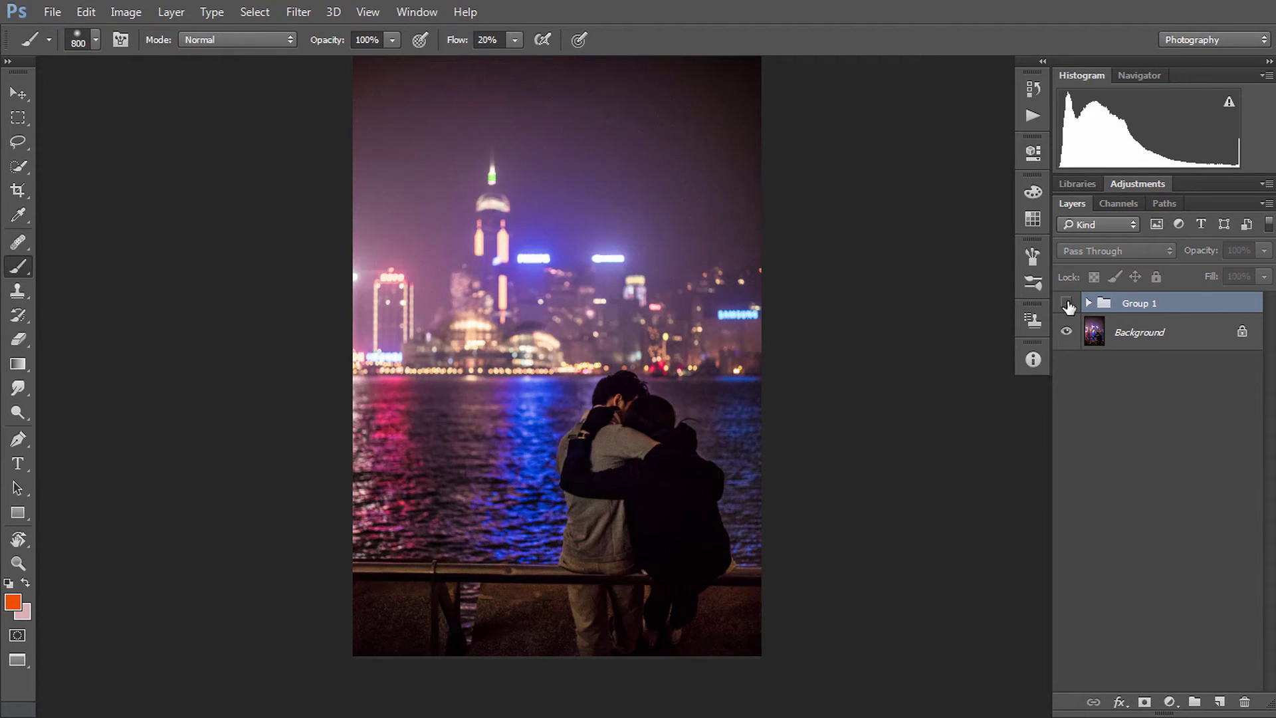
click(1067, 303)
click(1067, 303)
click(1067, 303)
click(1066, 303)
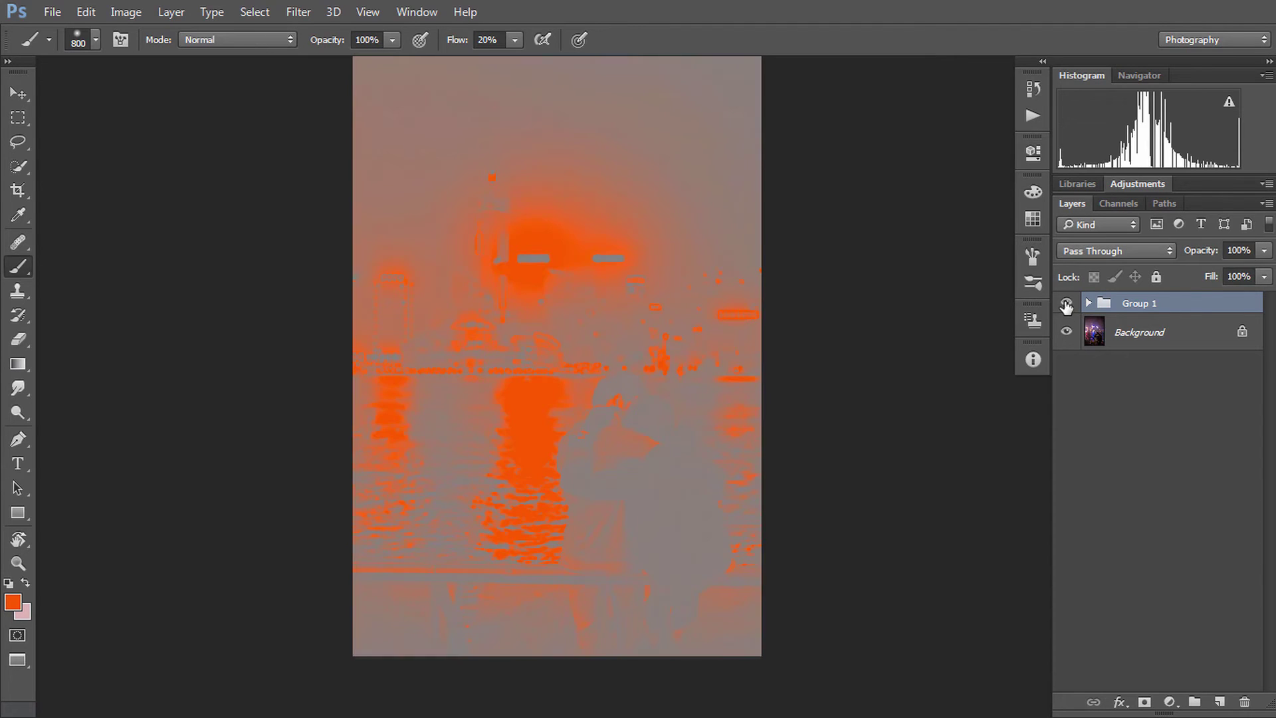
click(1066, 303)
click(1067, 303)
click(1066, 304)
click(1067, 305)
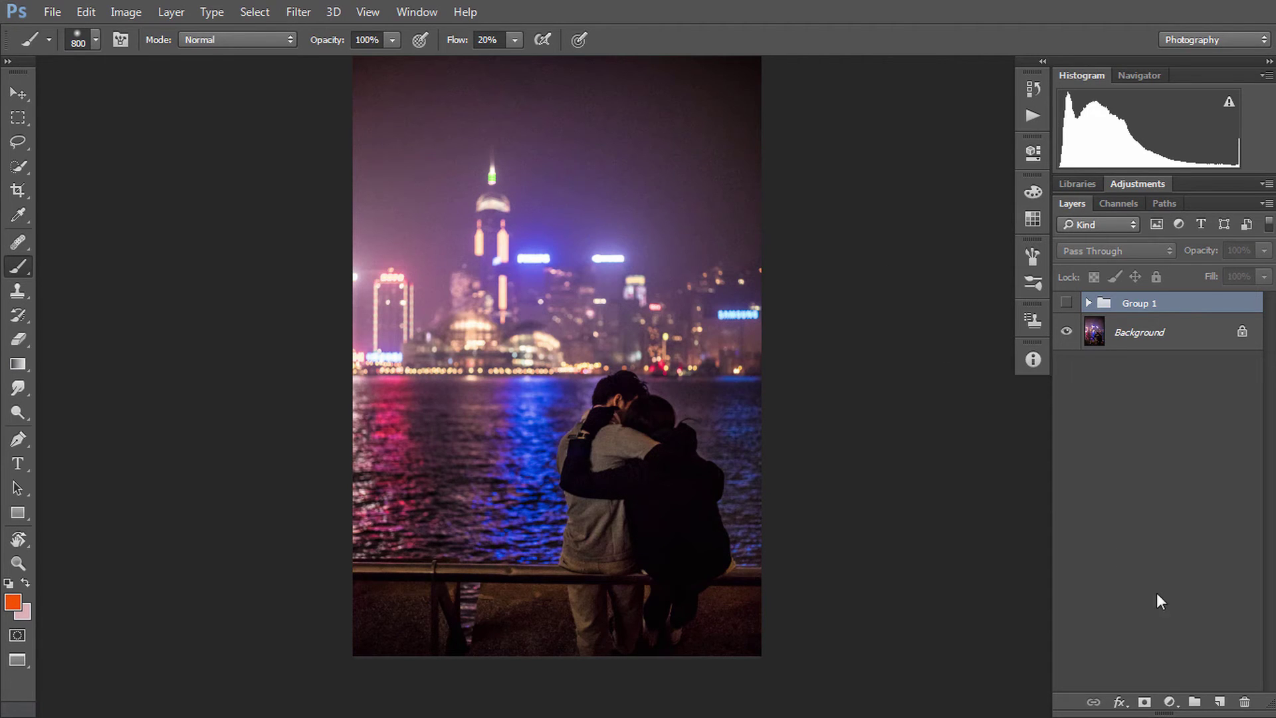
- Add a Hue/Saturation 2 layer with saturation -63 and swap foreground and background colours
click(1170, 701)
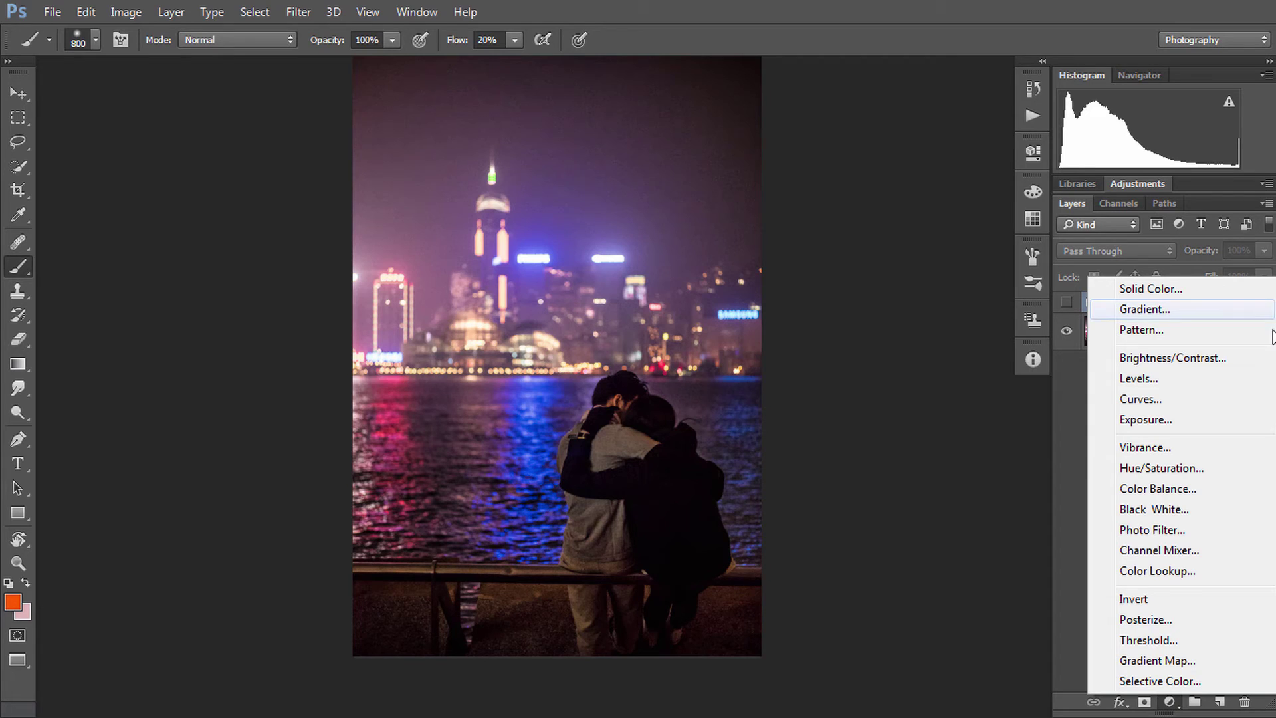
click(1190, 472)
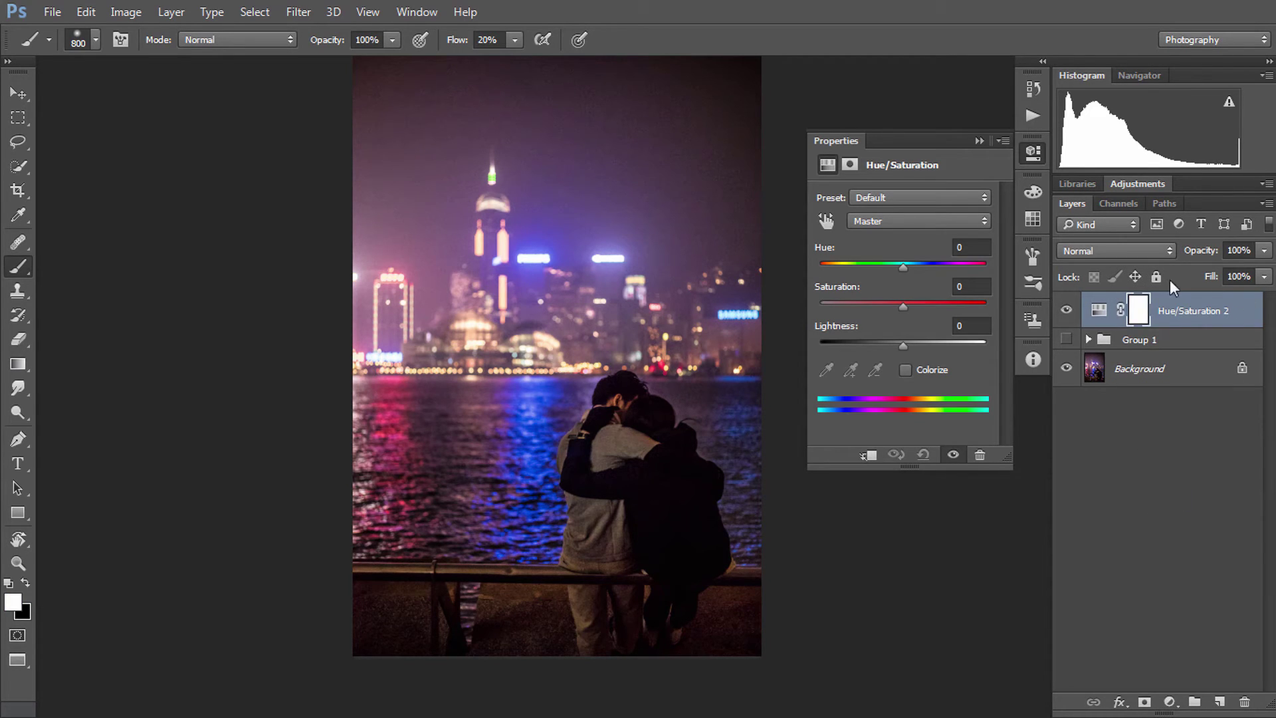
drag(898, 309, 850, 307)
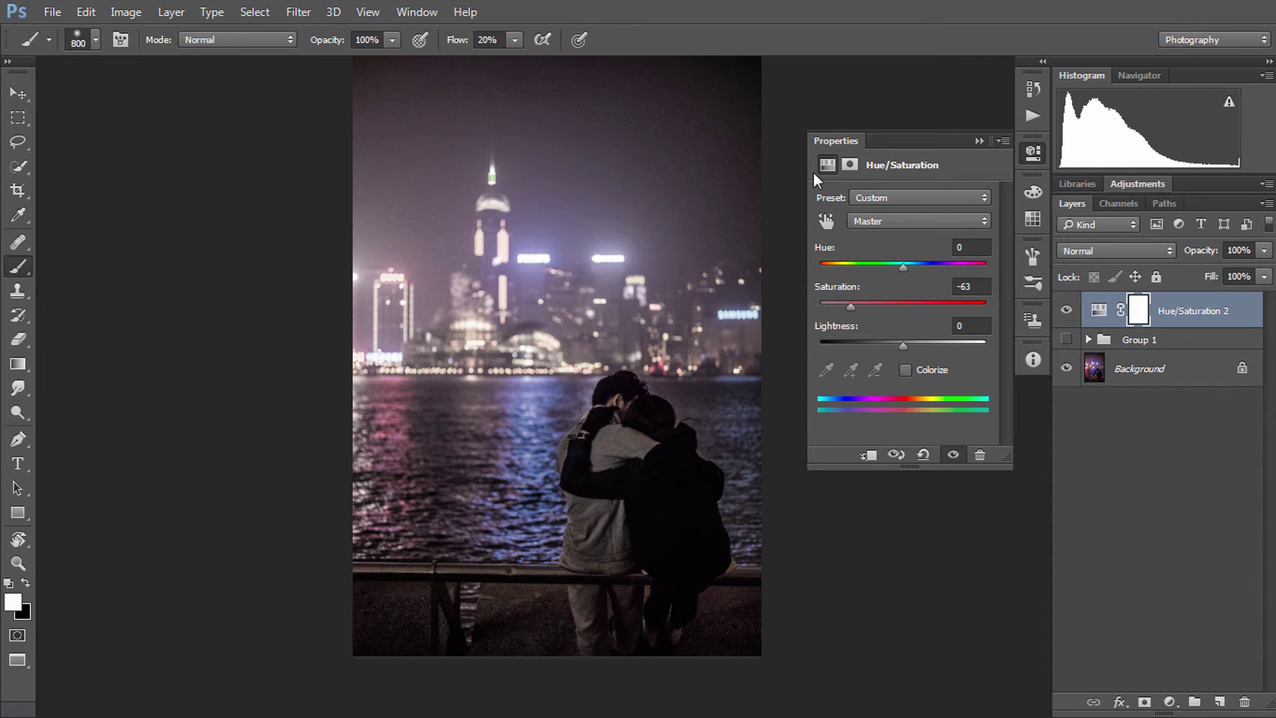
click(978, 141)
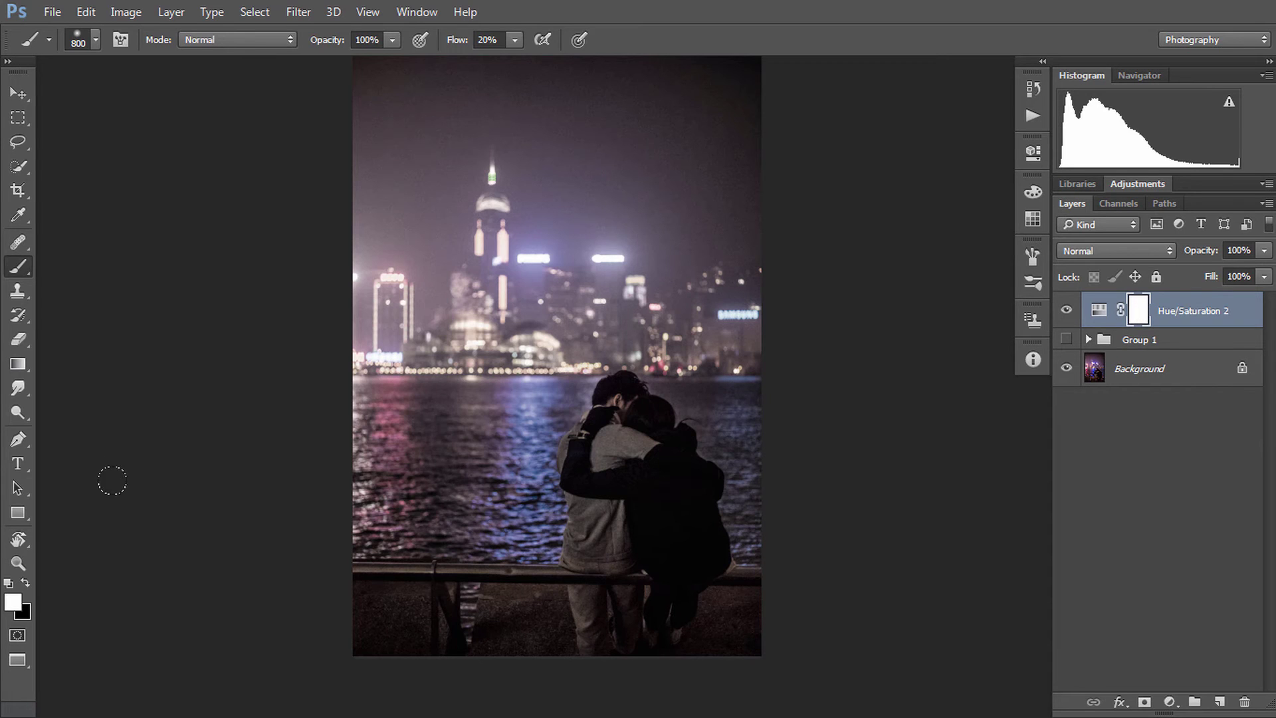
click(25, 582)
key(shift+BackSpace)
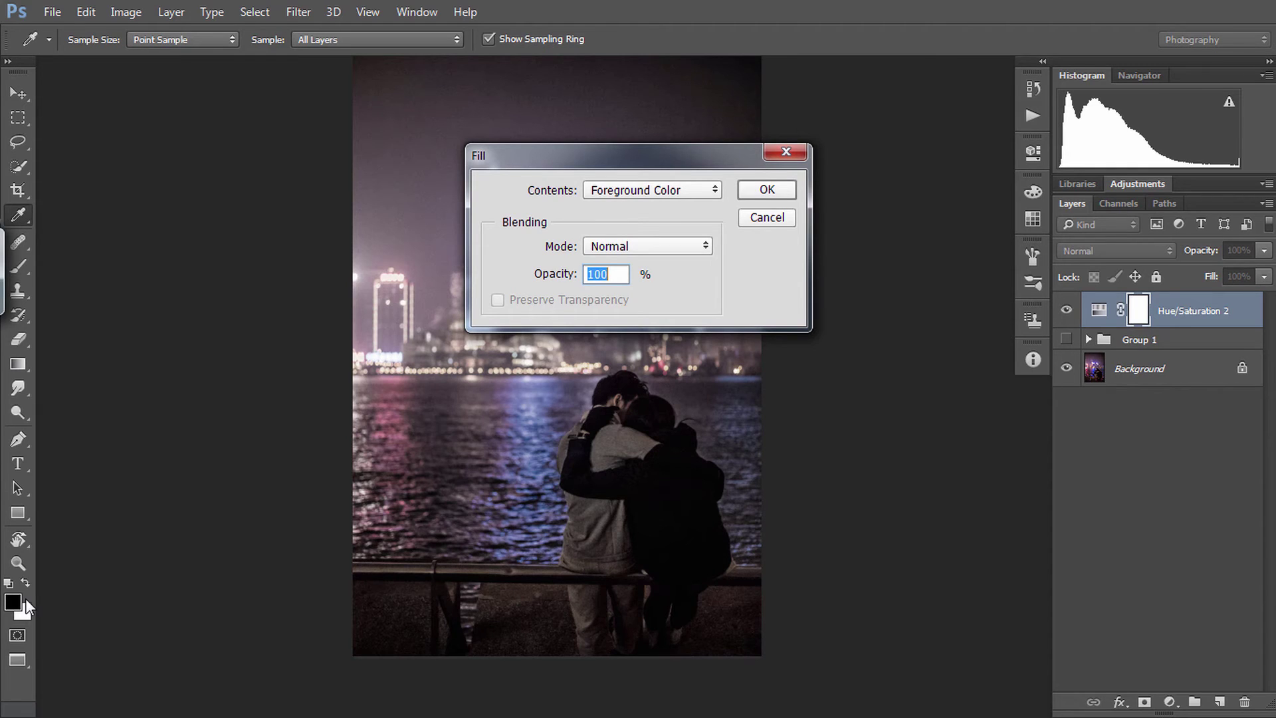
- Fill the Hue/Saturation 2 mask with black, reselect the mask and make white the foreground
click(658, 191)
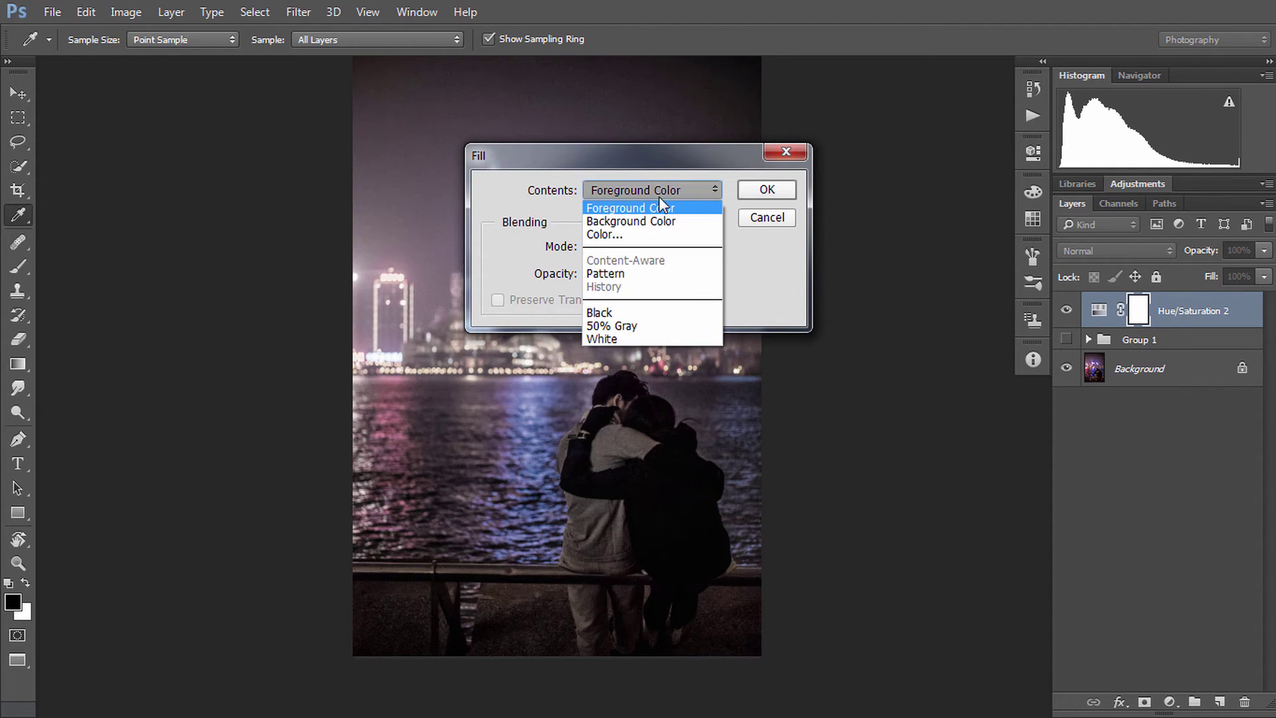
click(612, 312)
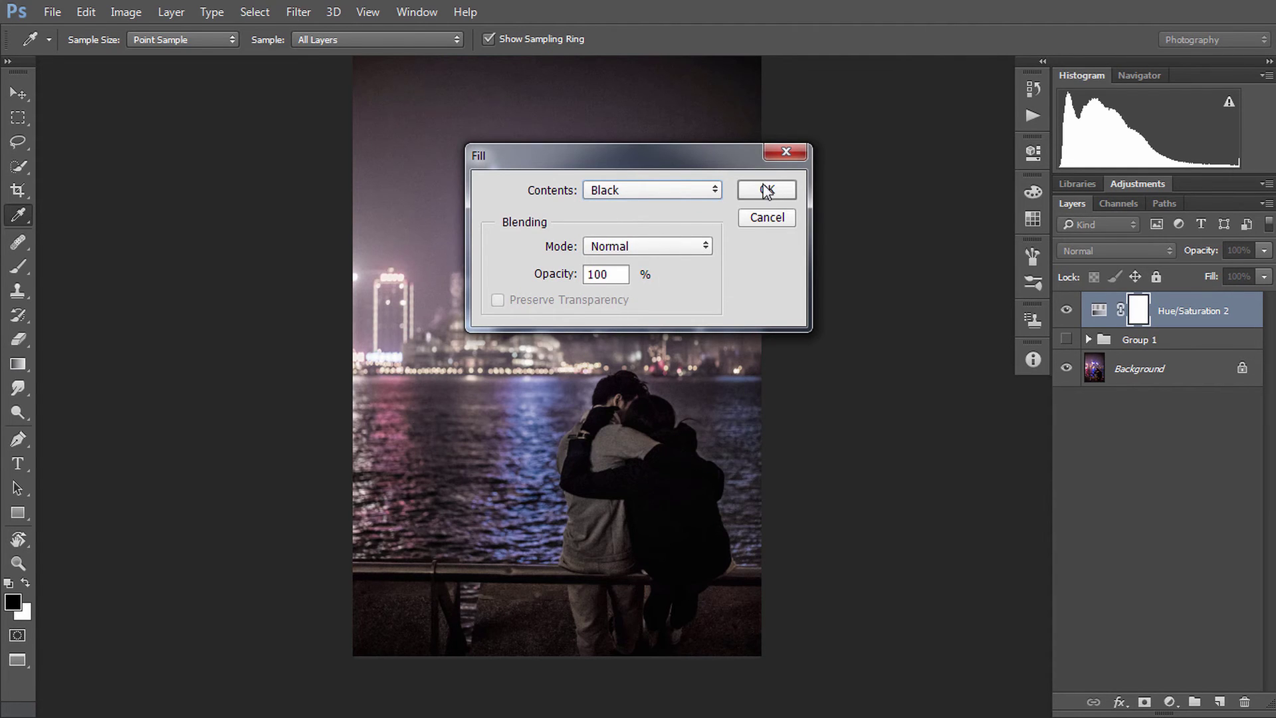
click(767, 190)
key(b)
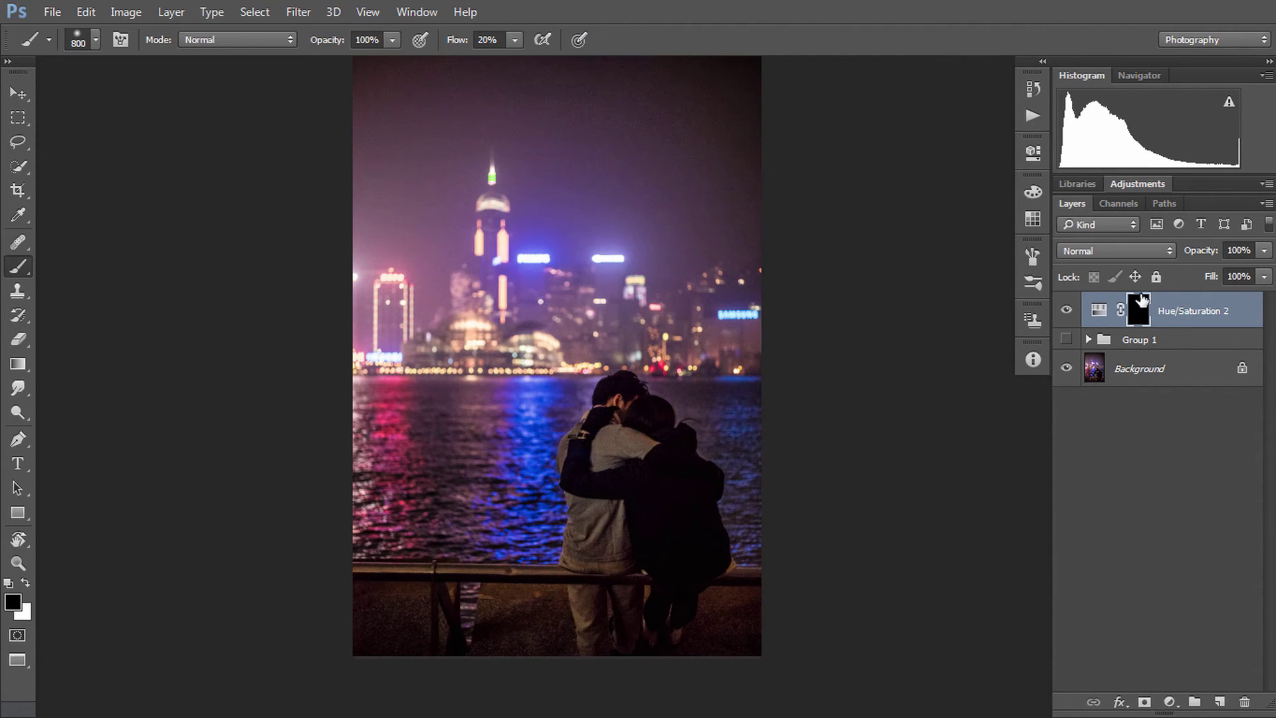
click(1099, 310)
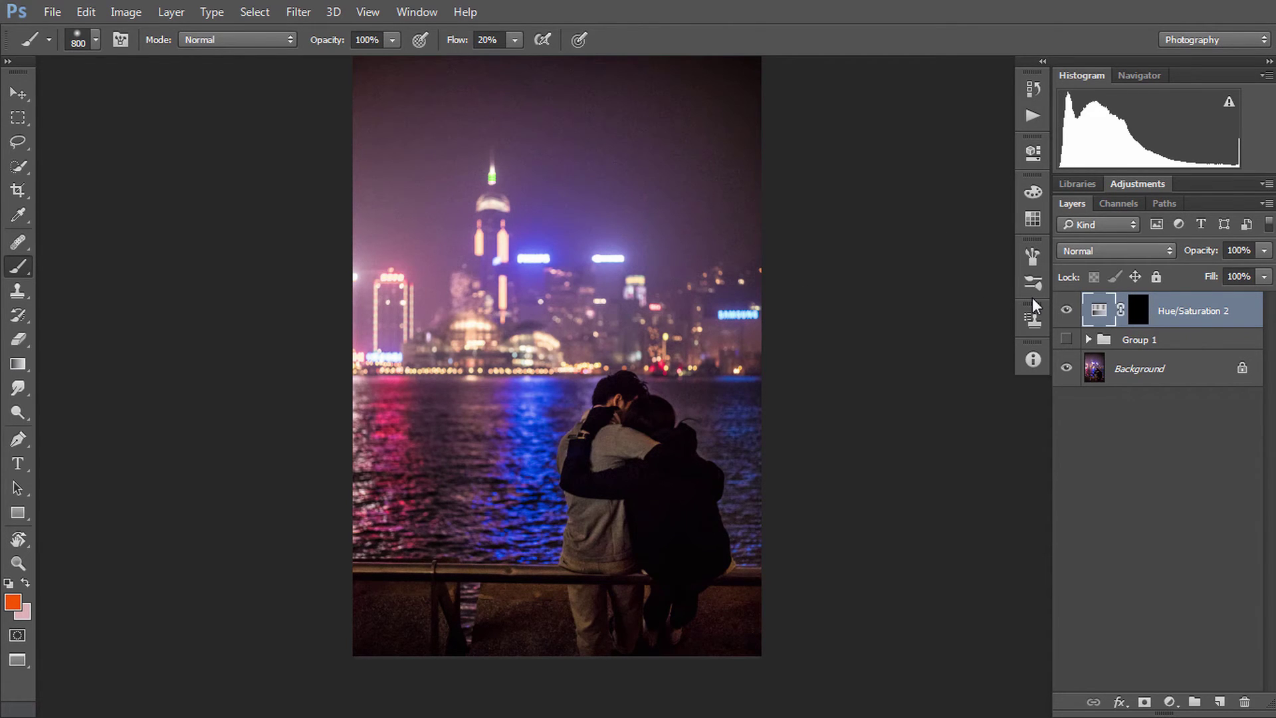
click(1138, 312)
key(x)
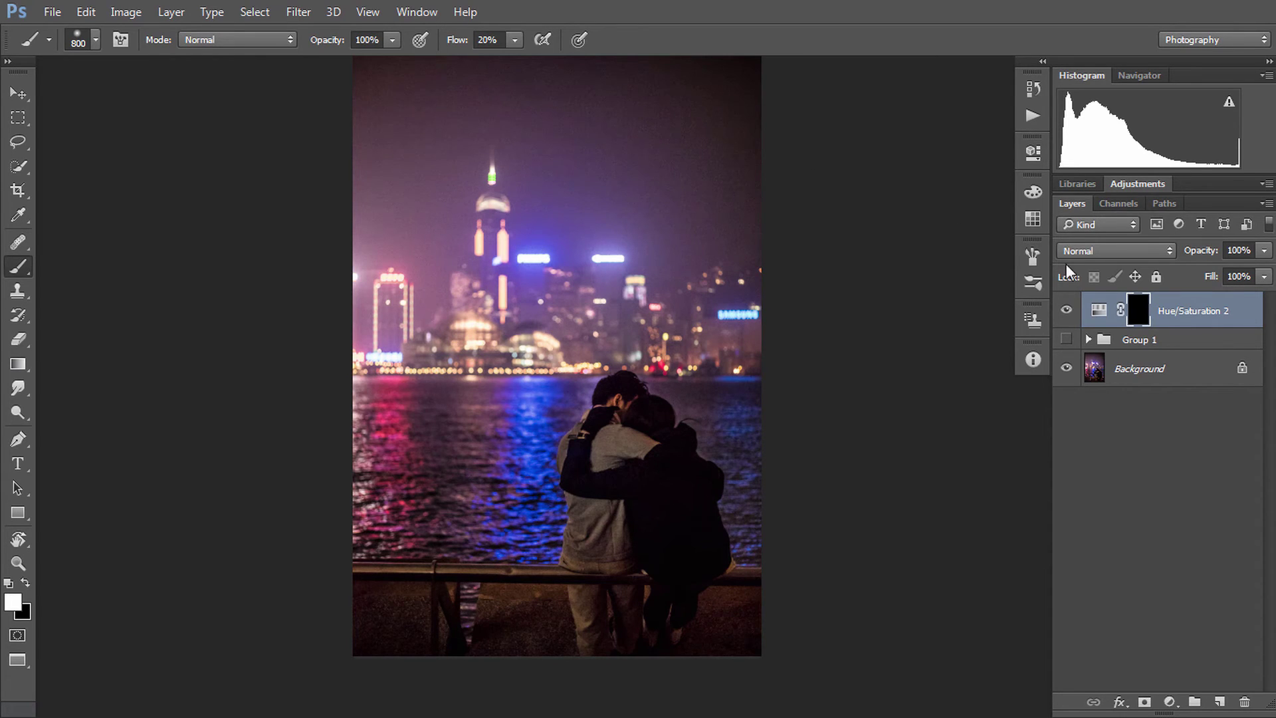
- Show Group 1 and paint white on the mask over the orange glow and shoreline
click(1067, 340)
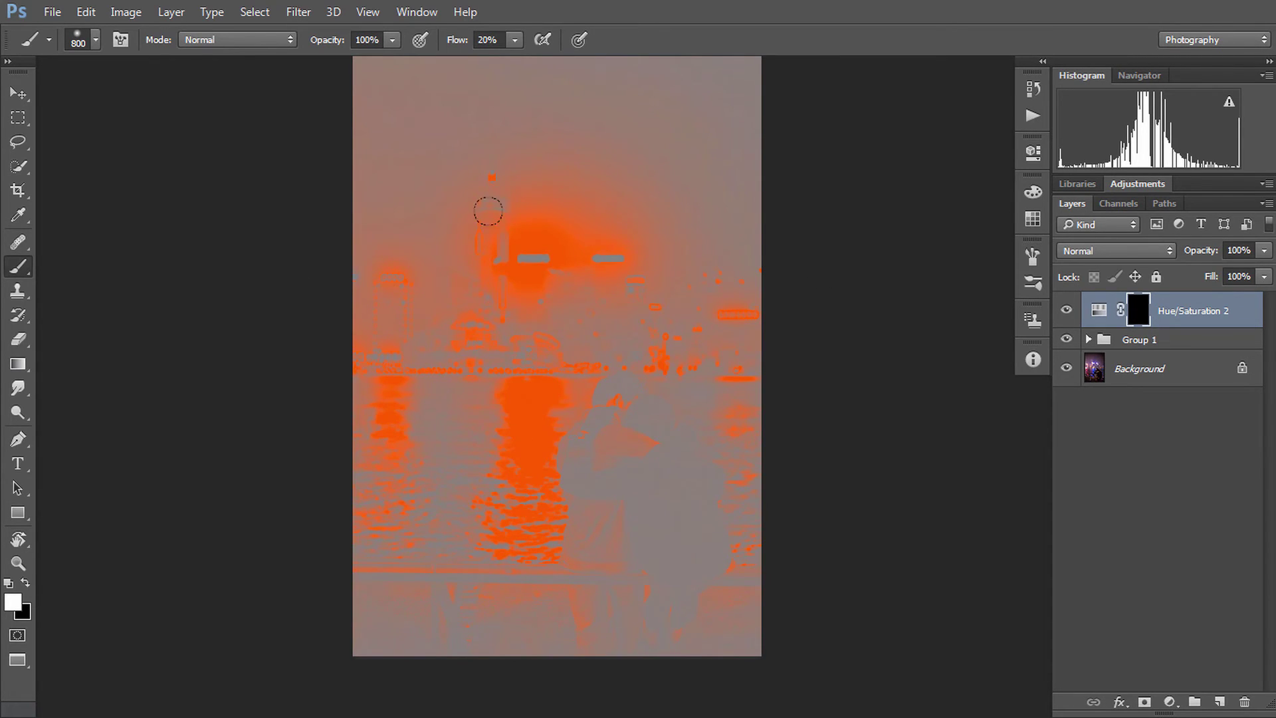
drag(576, 233, 584, 257)
drag(539, 195, 492, 259)
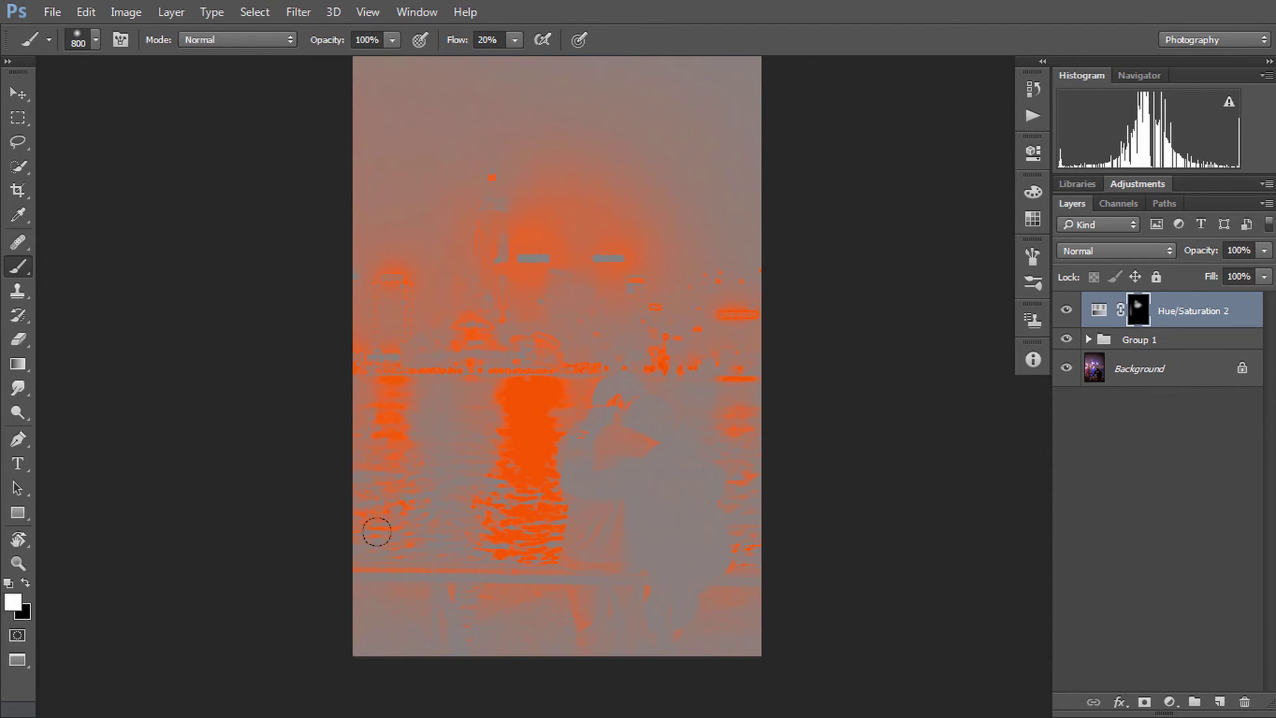
key(bracketright)
key(bracketright)
key(bracketright)
mouse_move(407, 303)
mouse_down()
mouse_move(490, 419)
mouse_move(470, 467)
mouse_move(496, 380)
mouse_up()
- Paint the mask with a size-600 brush over orange blobs along the waterfront and right edge
key(bracketleft)
key(bracketleft)
key(bracketleft)
key(bracketright)
key(bracketright)
key(bracketright)
mouse_move(668, 308)
mouse_down()
mouse_move(764, 283)
mouse_move(684, 362)
mouse_move(660, 297)
mouse_move(685, 306)
mouse_up()
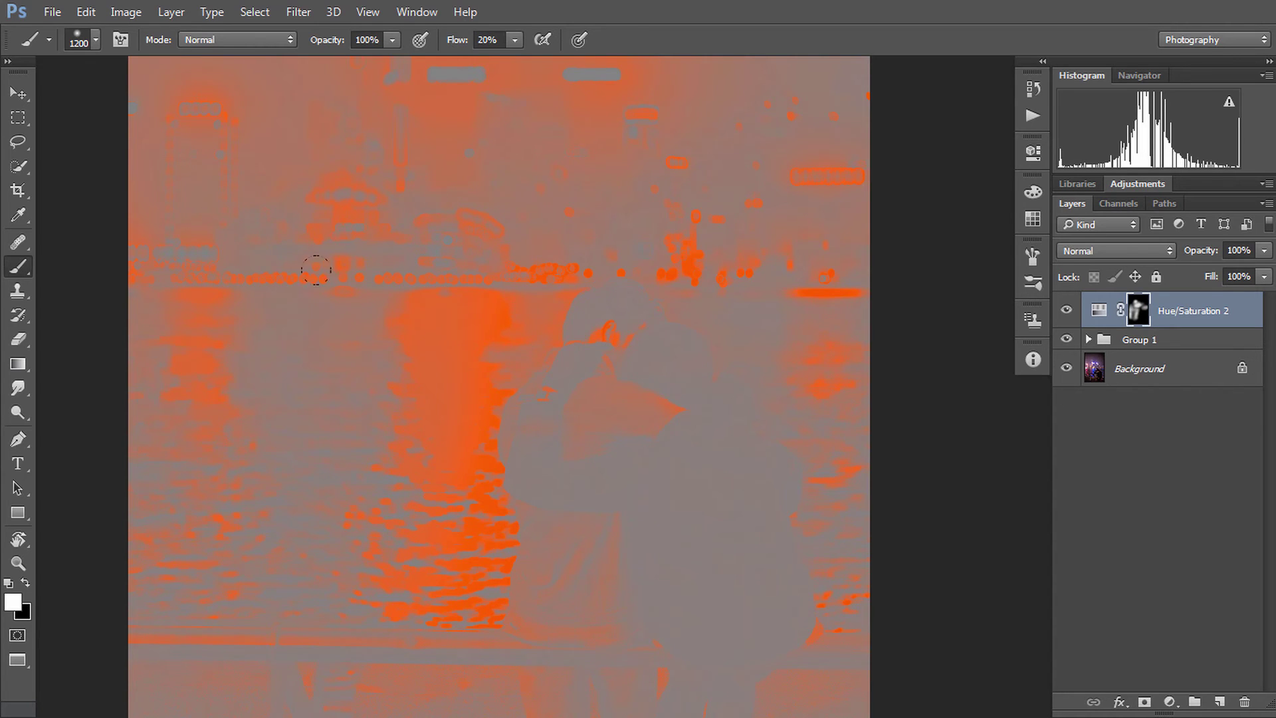
key(bracketleft)
key(bracketleft)
key(bracketleft)
mouse_move(660, 254)
mouse_down()
mouse_move(672, 208)
mouse_move(707, 228)
mouse_move(661, 222)
mouse_up()
mouse_move(820, 273)
mouse_down()
mouse_move(791, 162)
mouse_move(763, 134)
mouse_move(835, 168)
mouse_up()
drag(795, 208, 757, 198)
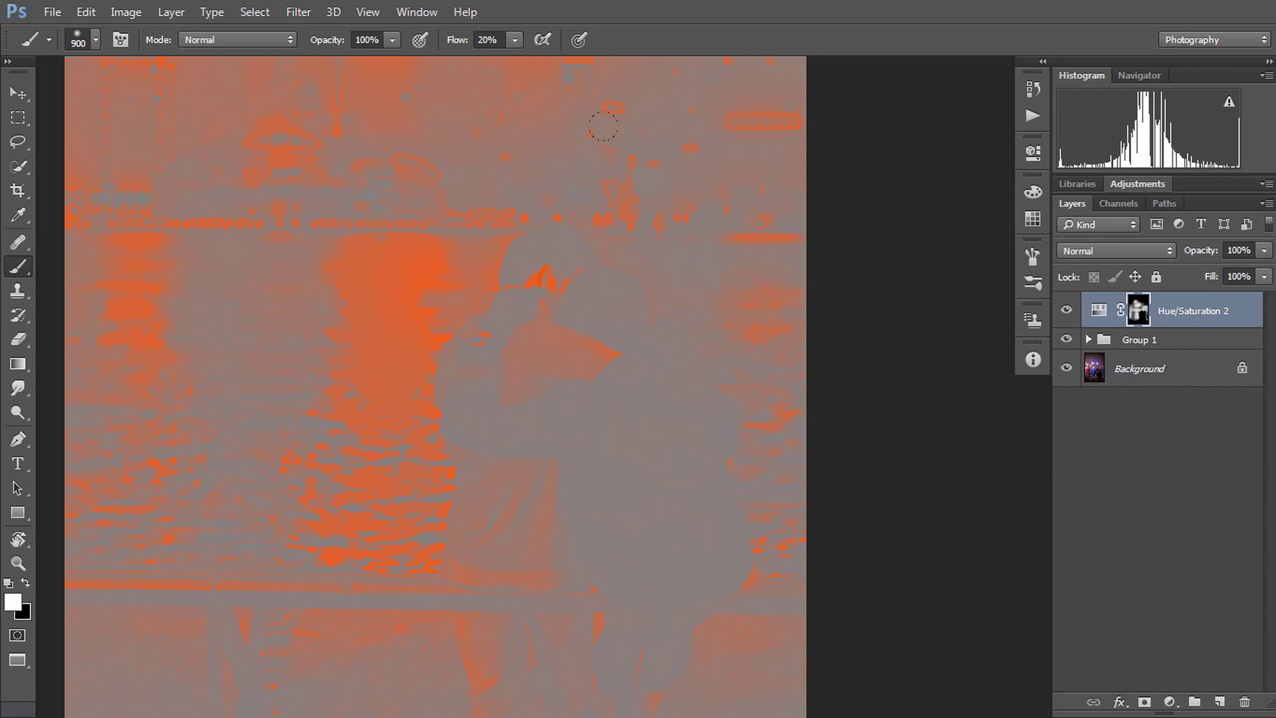
- Fit the whole photo on screen and enlarge the brush to 900
scroll(717, 178, down, 1)
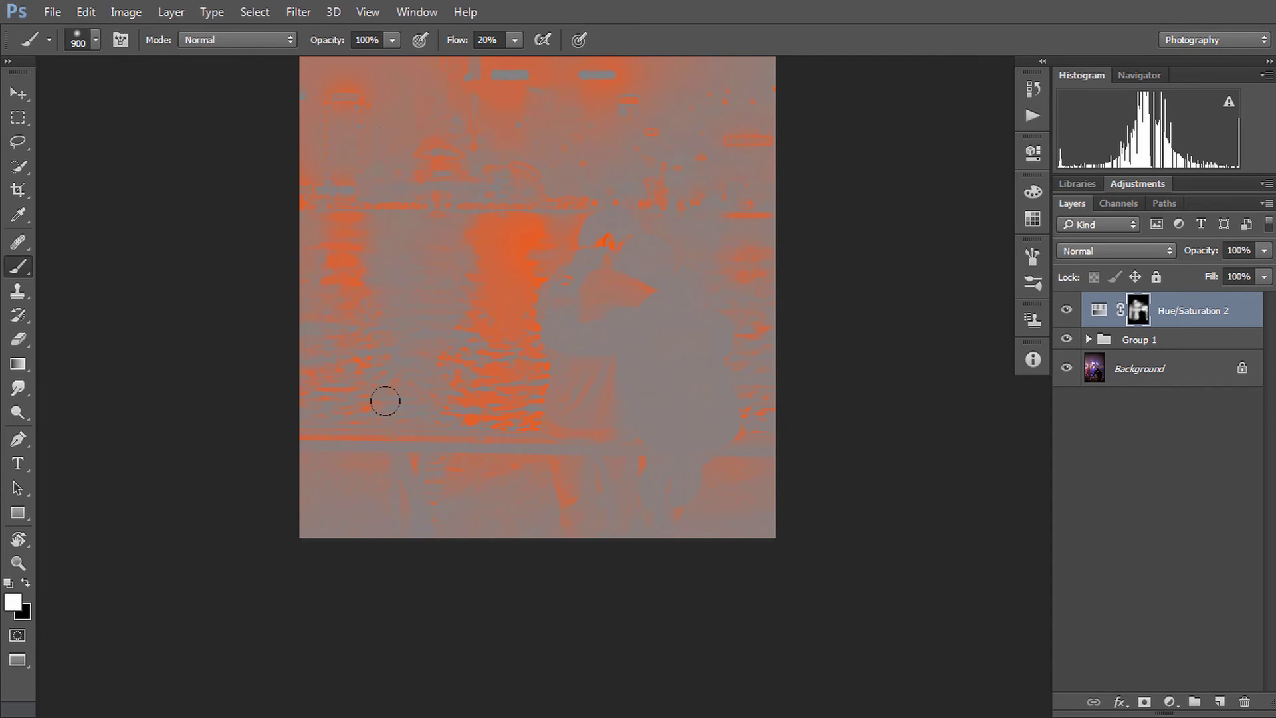
scroll(478, 309, up, 2)
scroll(565, 272, down, 1)
key(bracketleft)
key(bracketleft)
key(bracketleft)
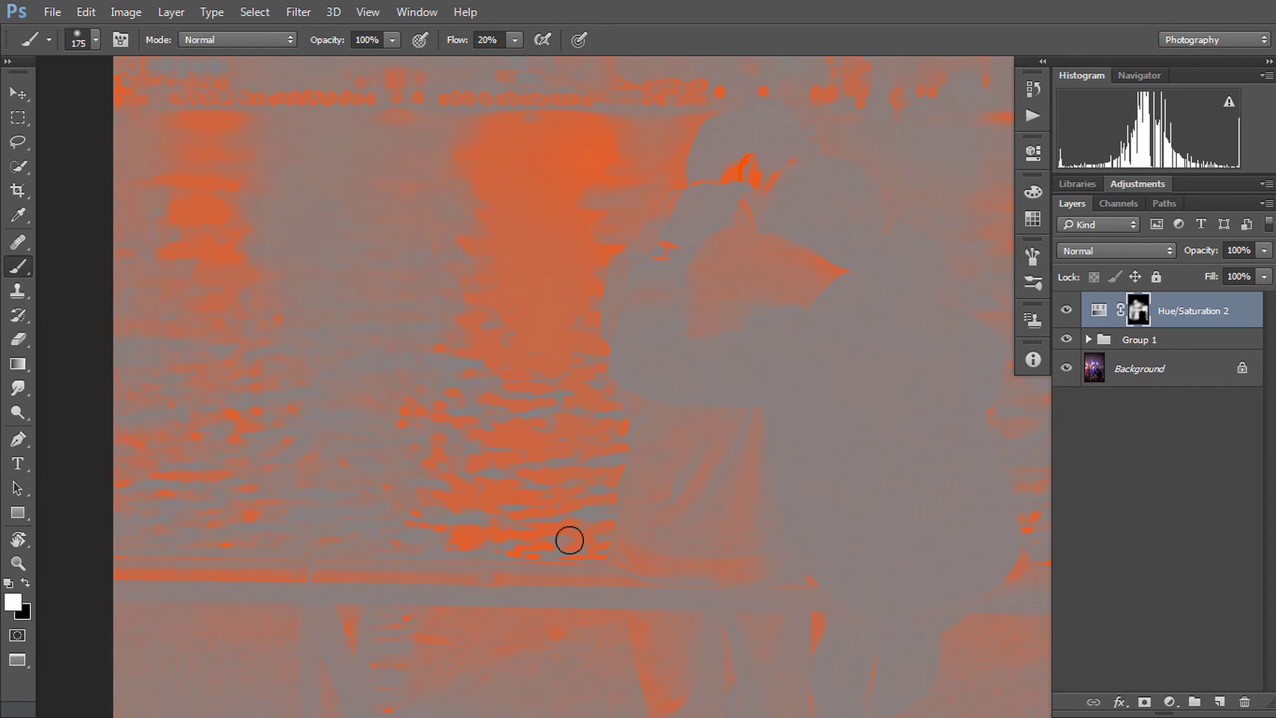
mouse_move(521, 422)
mouse_down()
mouse_move(503, 410)
mouse_move(536, 271)
mouse_up()
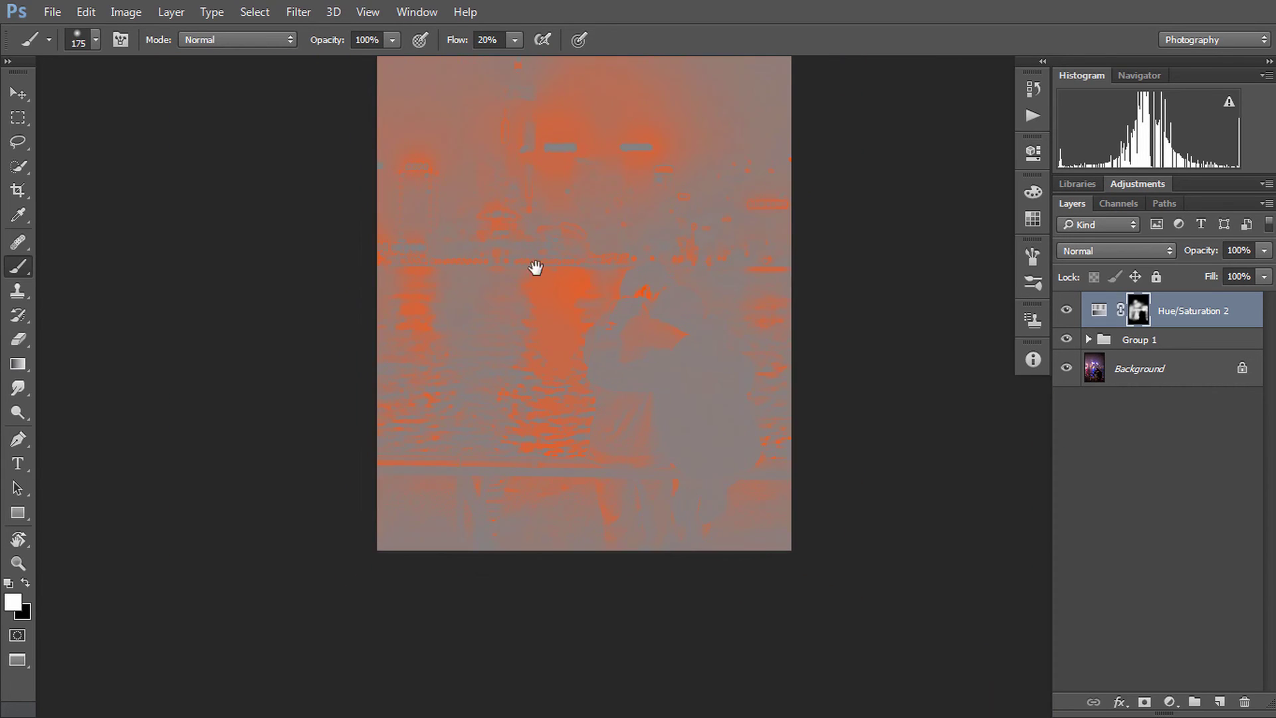
key(ctrl+0)
key(bracketright)
key(bracketright)
key(bracketright)
key(bracketright)
key(bracketright)
key(bracketright)
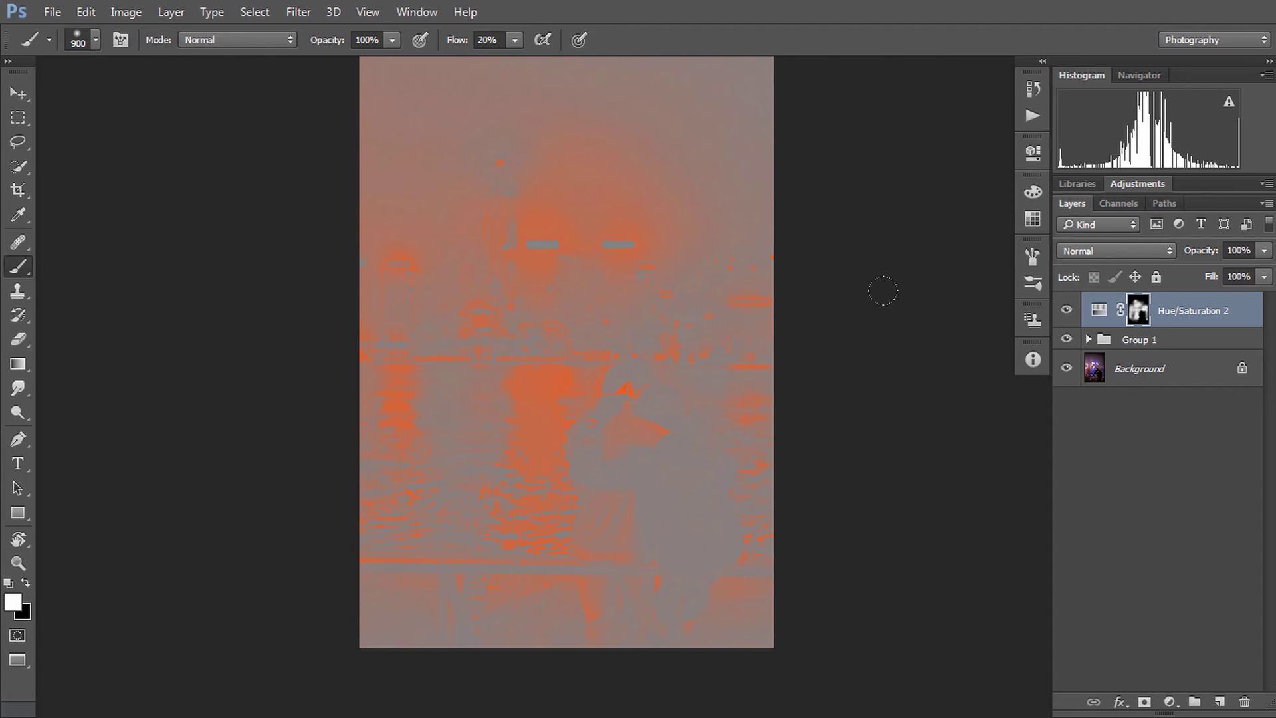
- Hide Group 1, then toggle Hue/Saturation 2's visibility repeatedly to compare the desaturation
click(1067, 340)
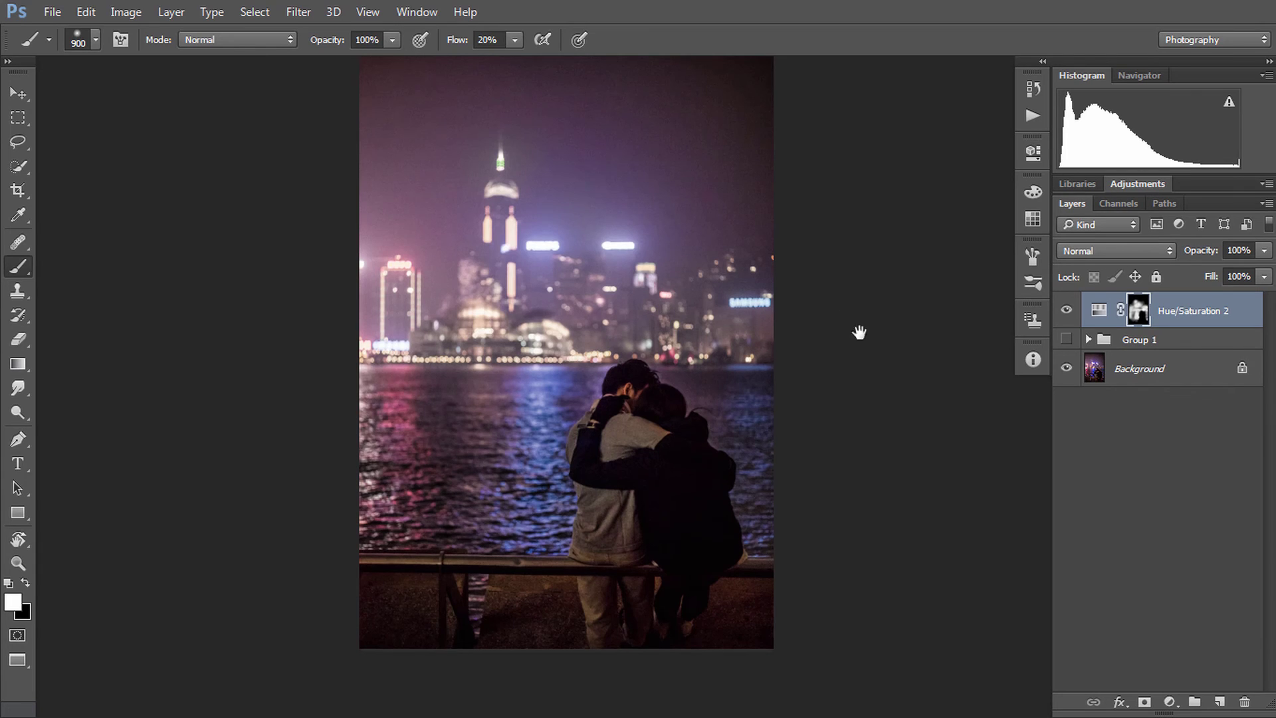
click(1067, 309)
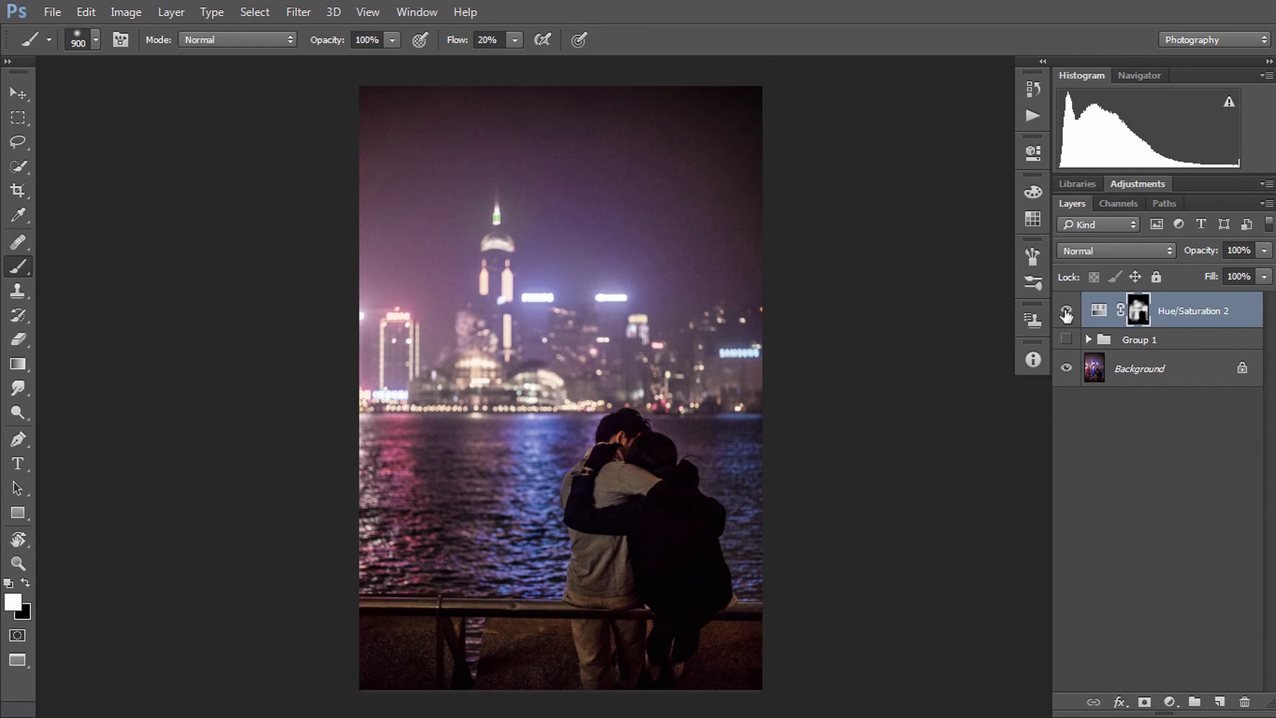
click(1067, 310)
click(1066, 310)
click(1067, 311)
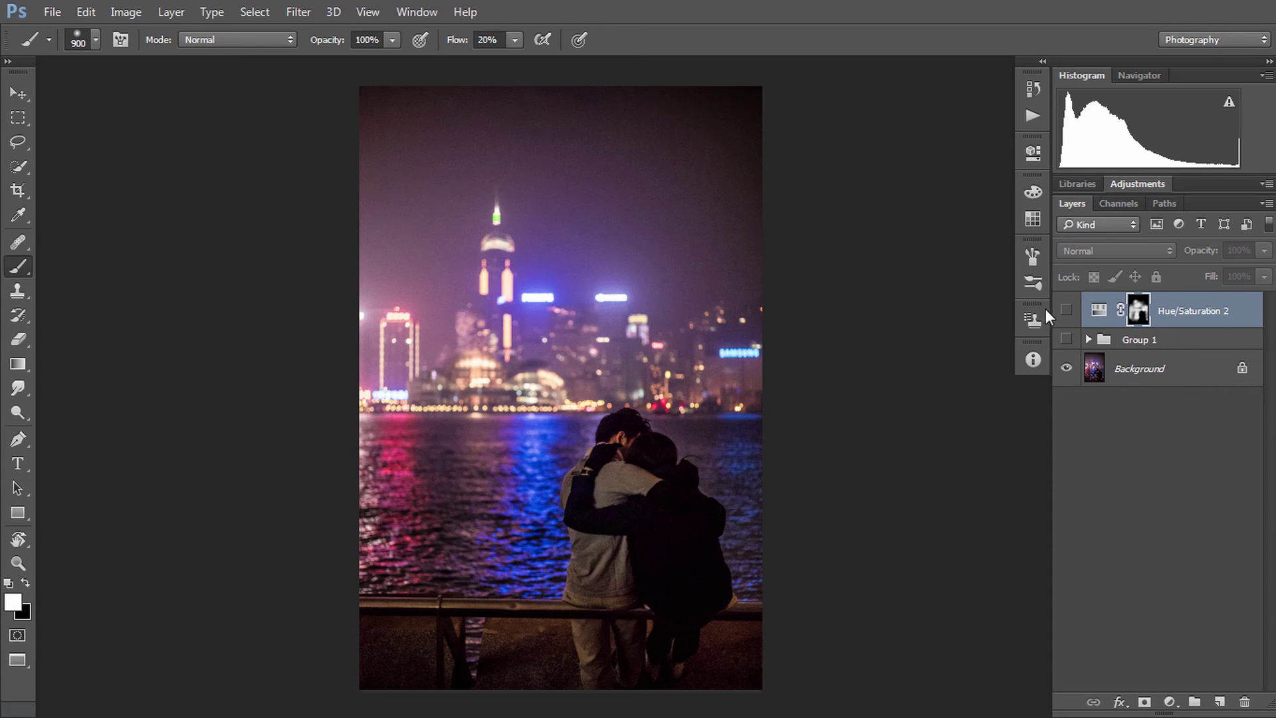
click(1066, 309)
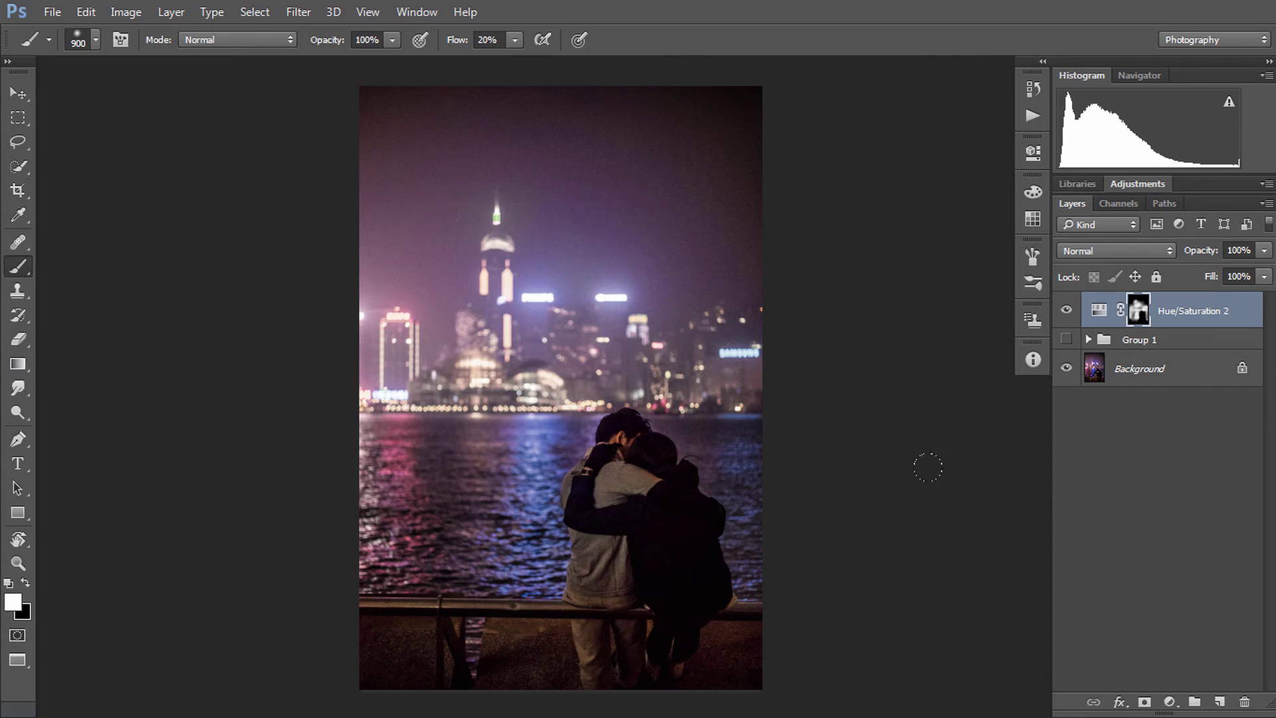
- Add a Hue/Saturation adjustment layer with saturation raised to +33
click(1169, 701)
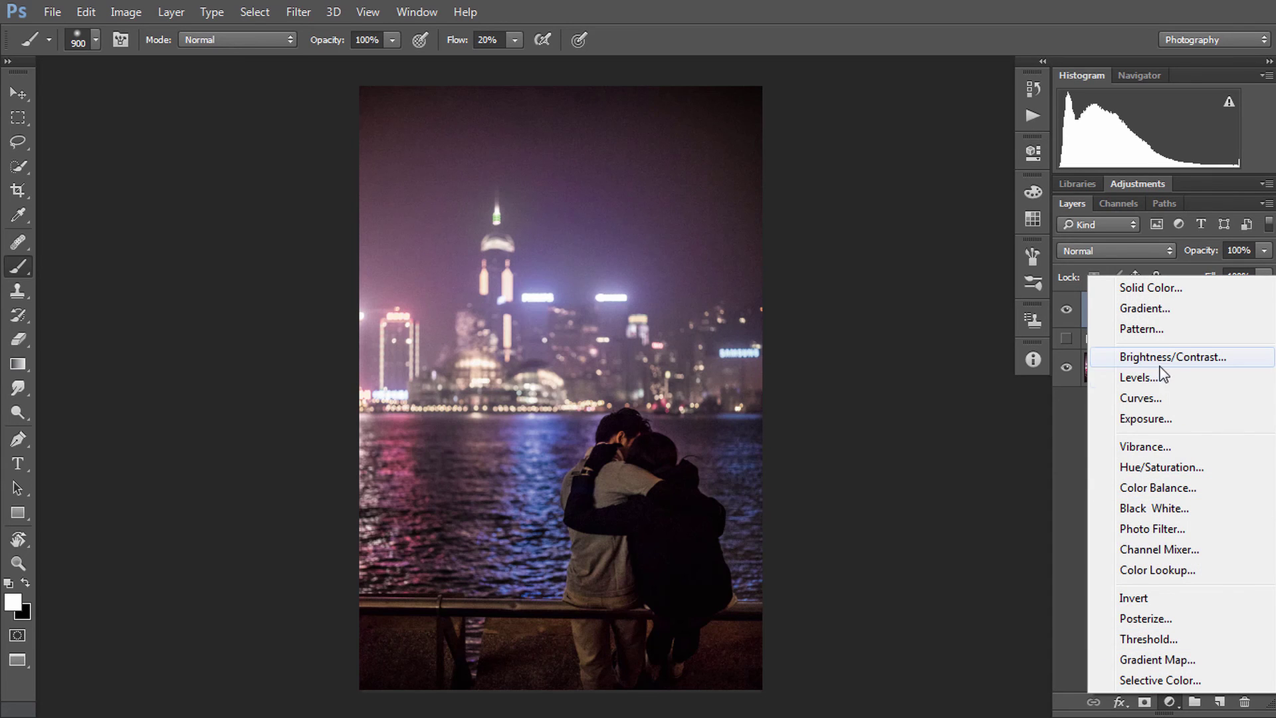
click(1170, 467)
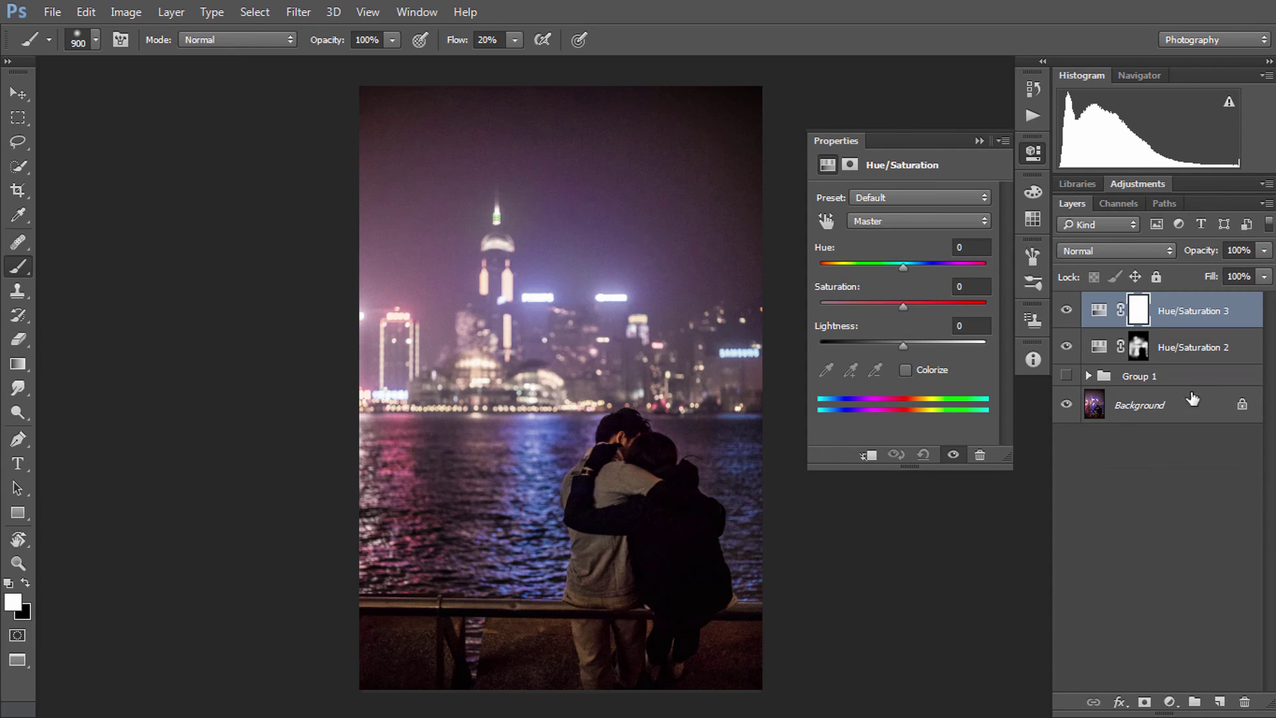
drag(903, 306, 953, 306)
click(978, 142)
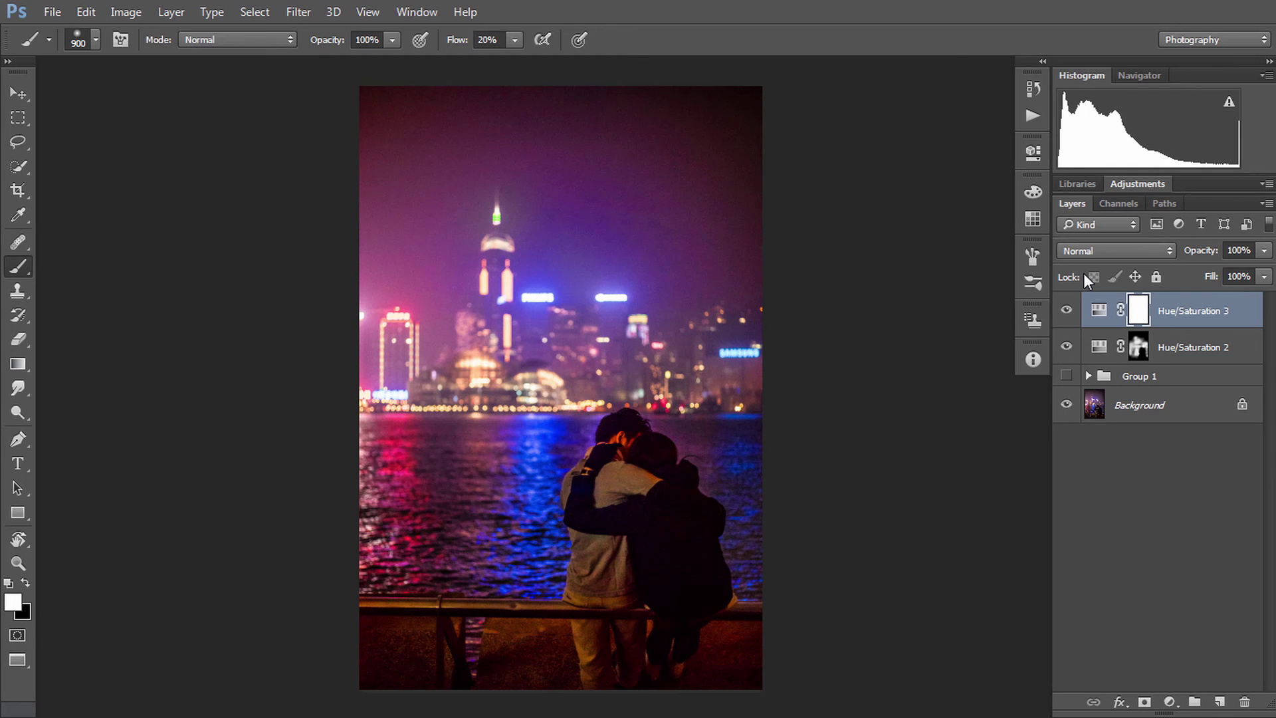
- Fill the new layer's mask with black and zoom in on the couple
key(shift+F5)
click(743, 191)
key(b)
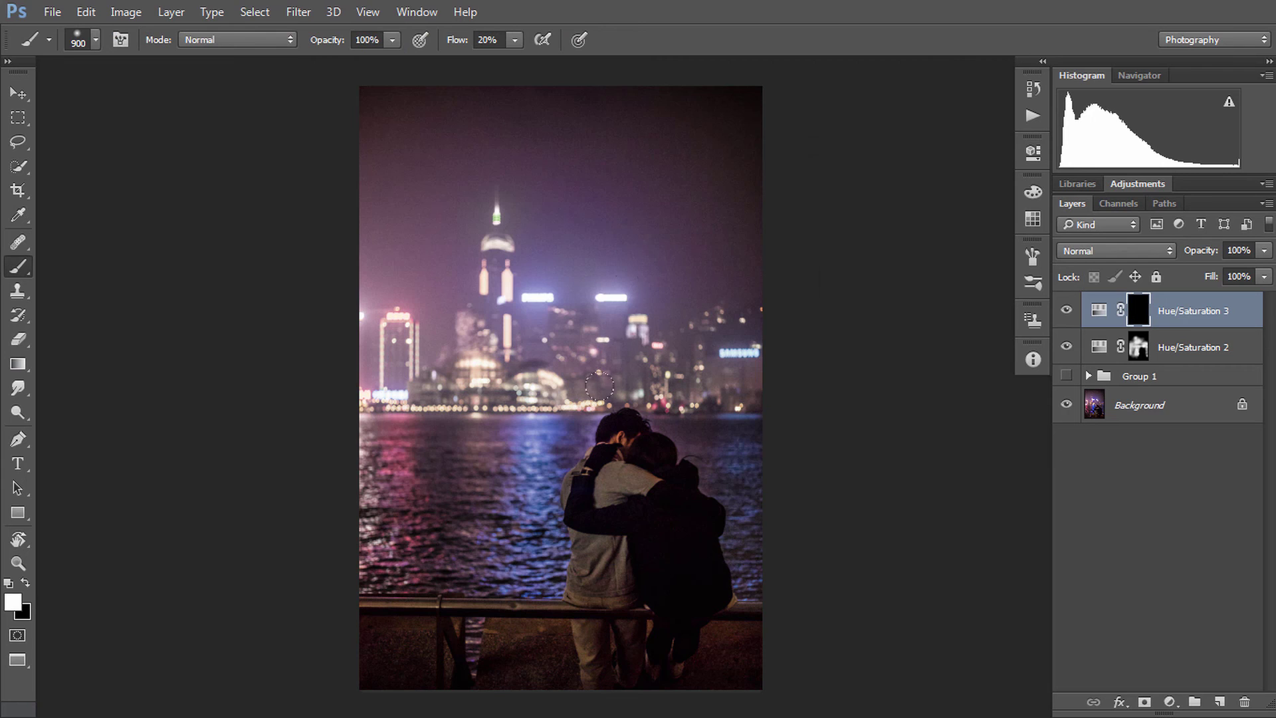
scroll(612, 425, up, 5)
drag(645, 331, 637, 312)
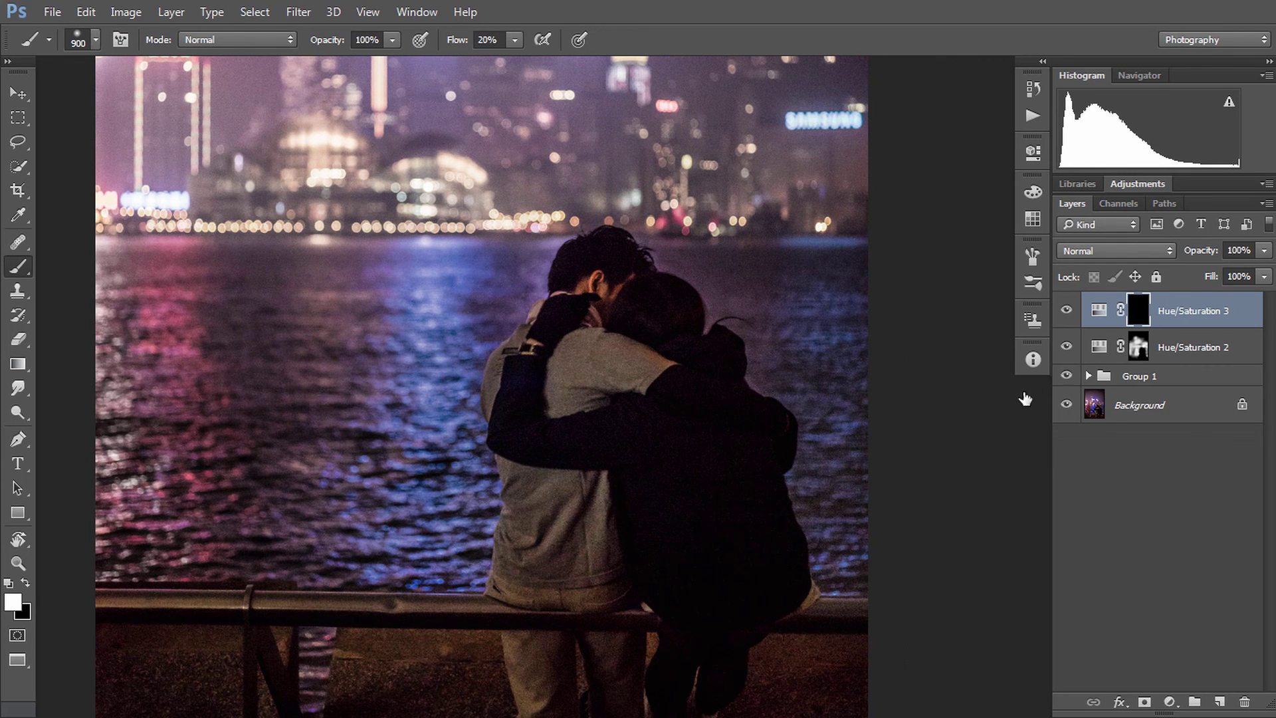
- Show Group 1 and paint white at brush size 700 over the couple's clothing and legs
click(1066, 376)
key(bracketleft)
key(bracketleft)
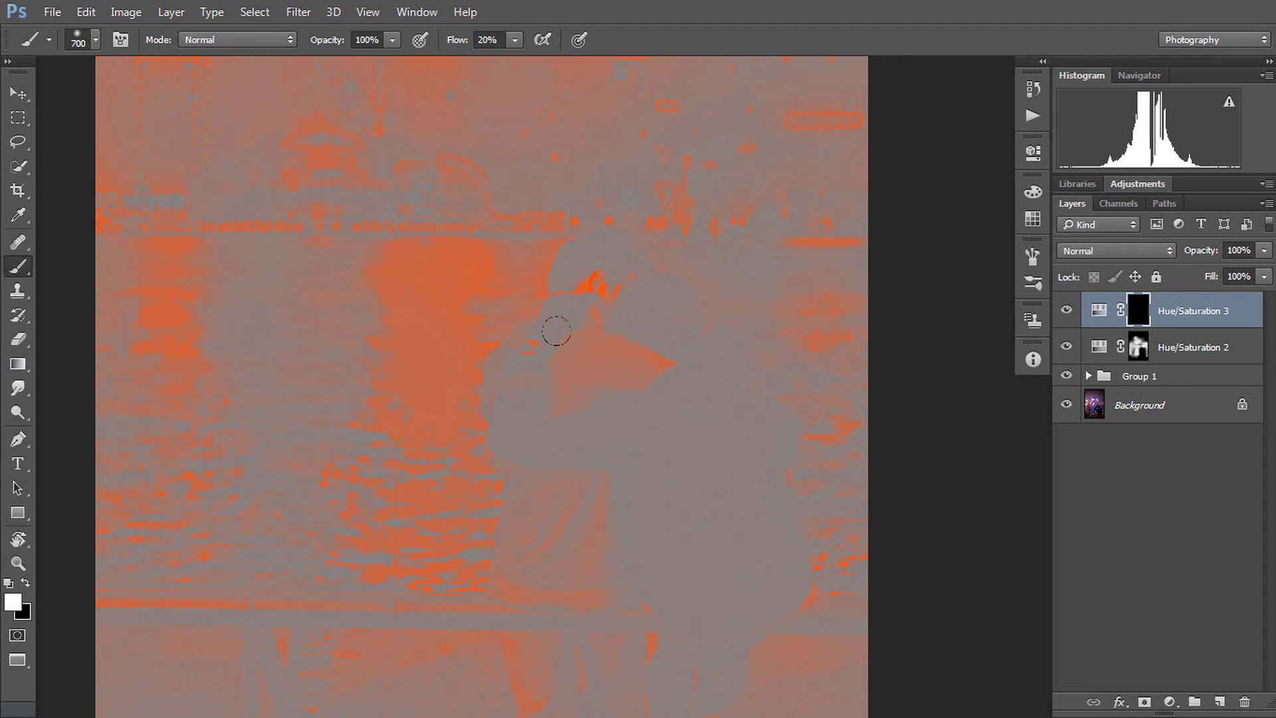
drag(533, 504, 501, 559)
drag(626, 444, 565, 305)
drag(512, 501, 576, 518)
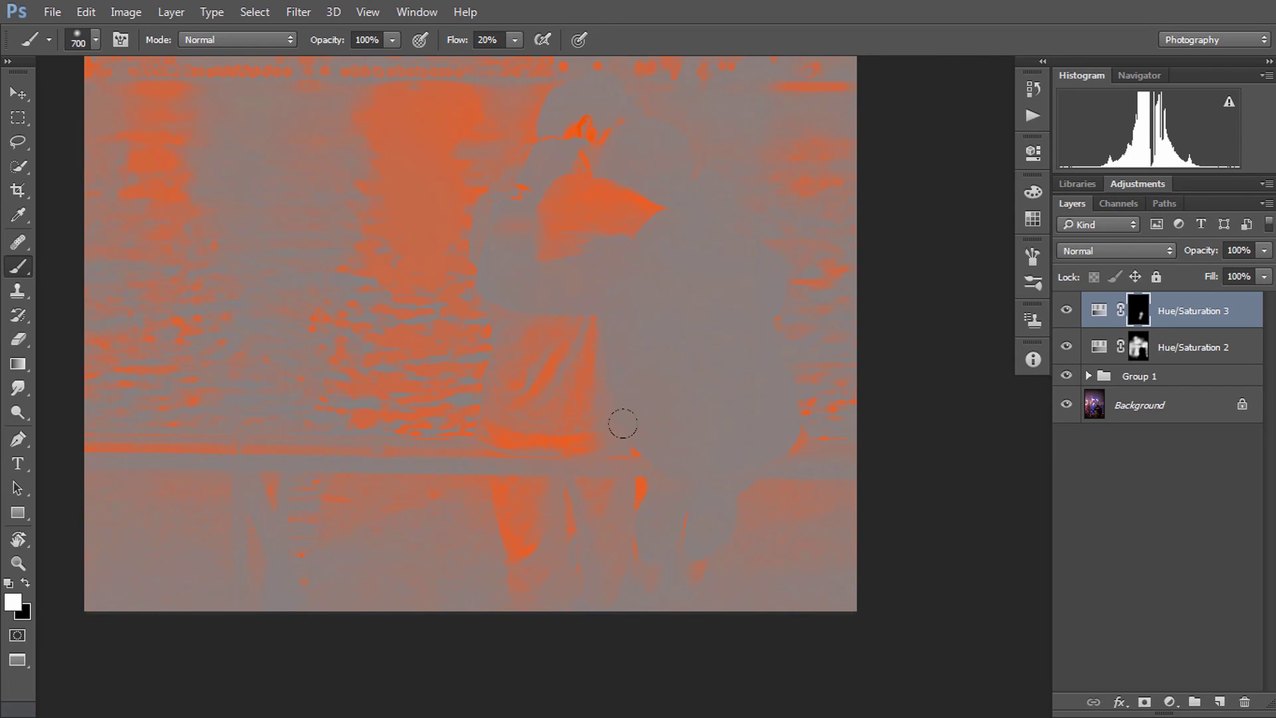
drag(590, 436, 603, 344)
- Adjust the zoom and hide Group 1 to check the real colours
key(ctrl+minus)
click(538, 384)
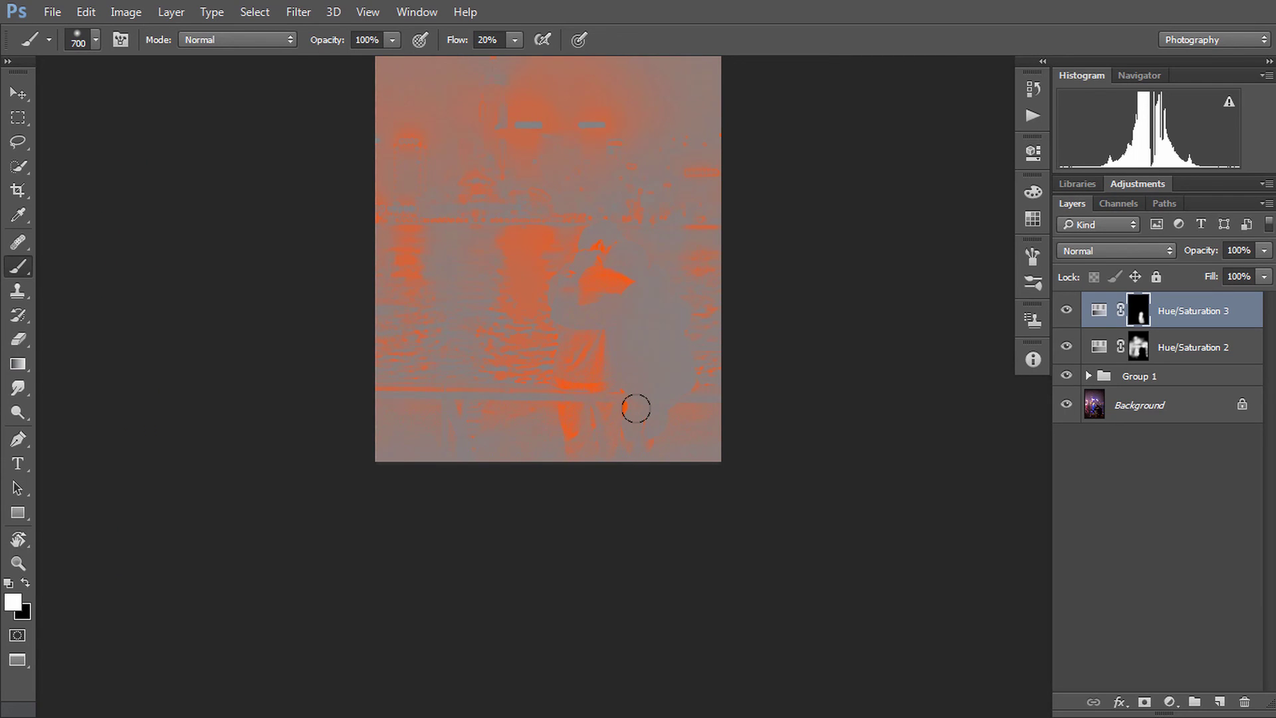
scroll(661, 365, up, 2)
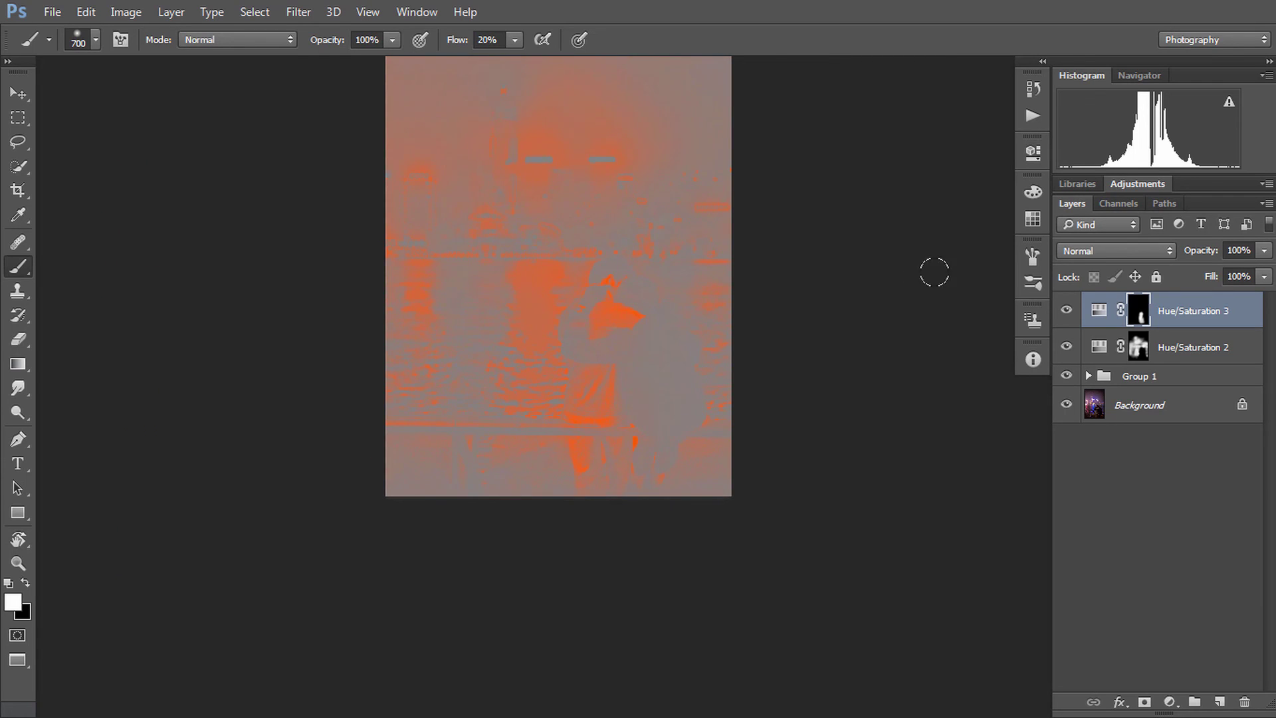
click(1066, 376)
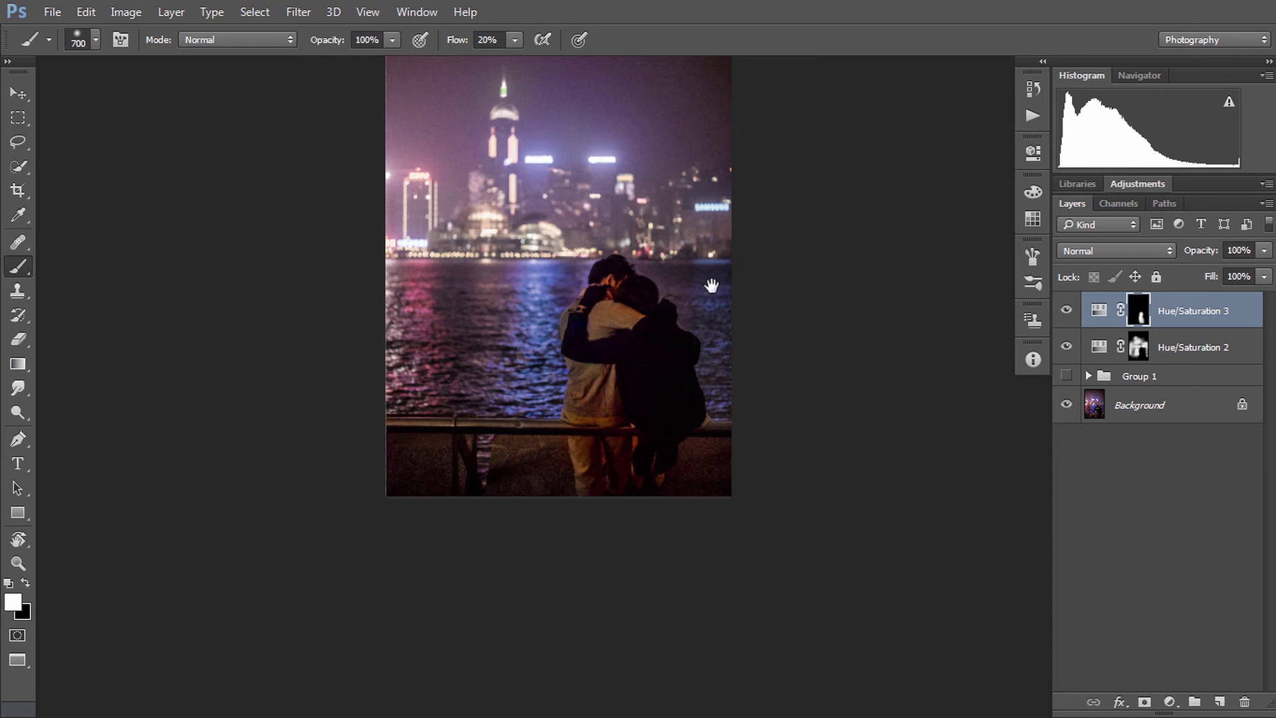
- Toggle Hue/Saturation 3's visibility to compare the boost, ending with it hidden
drag(711, 286, 702, 389)
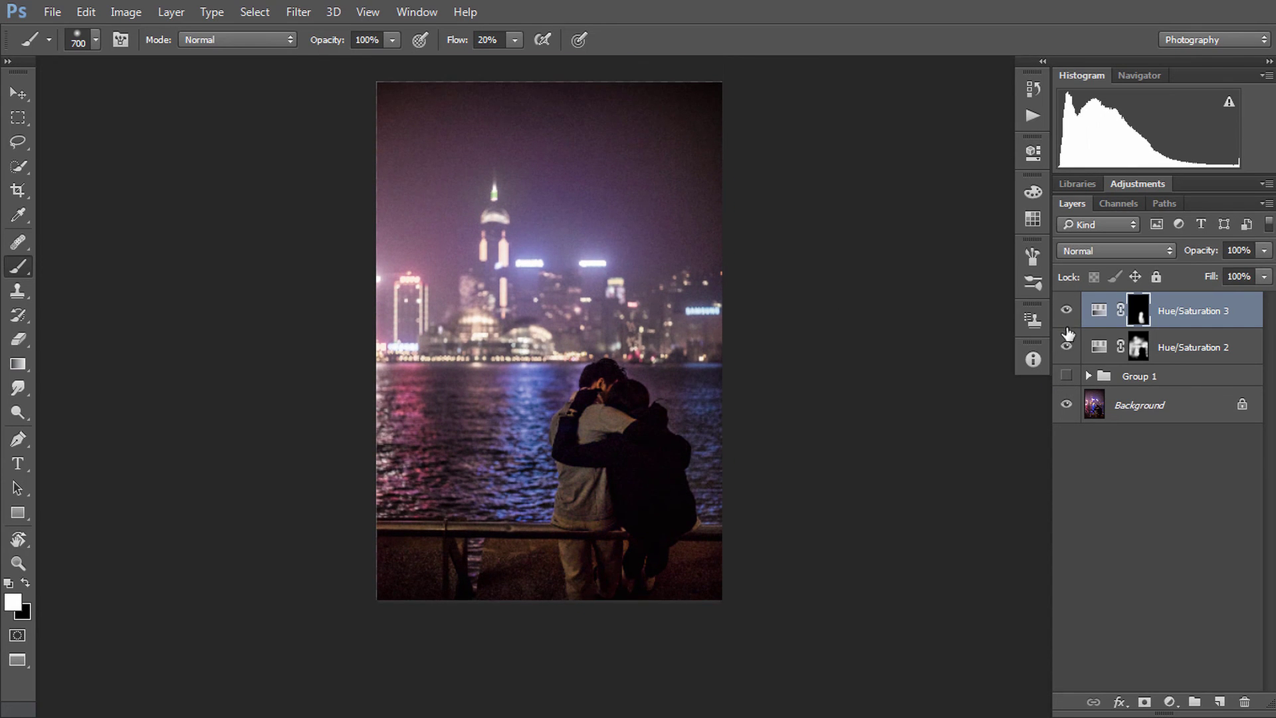
click(1067, 310)
click(1067, 310)
click(1066, 310)
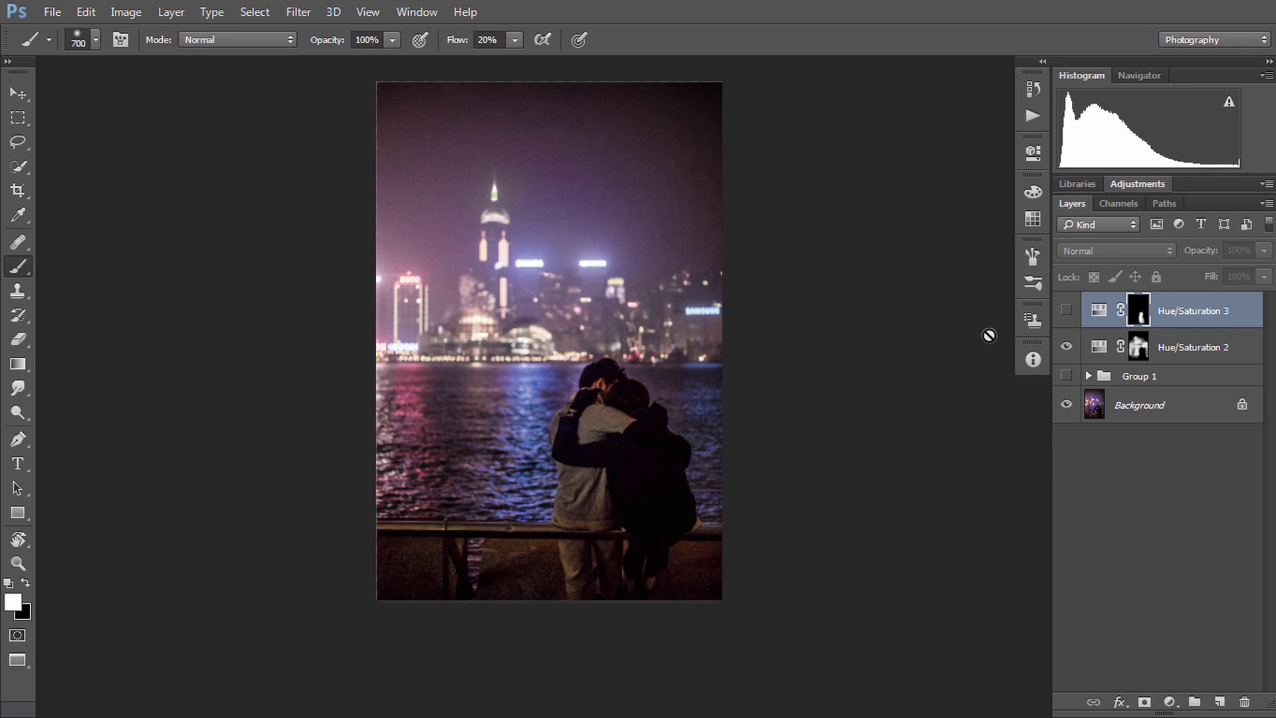
- Show and expand Group 1, inspecting Layer 1, Layer 1 copy and Hue/Saturation 1
click(1066, 375)
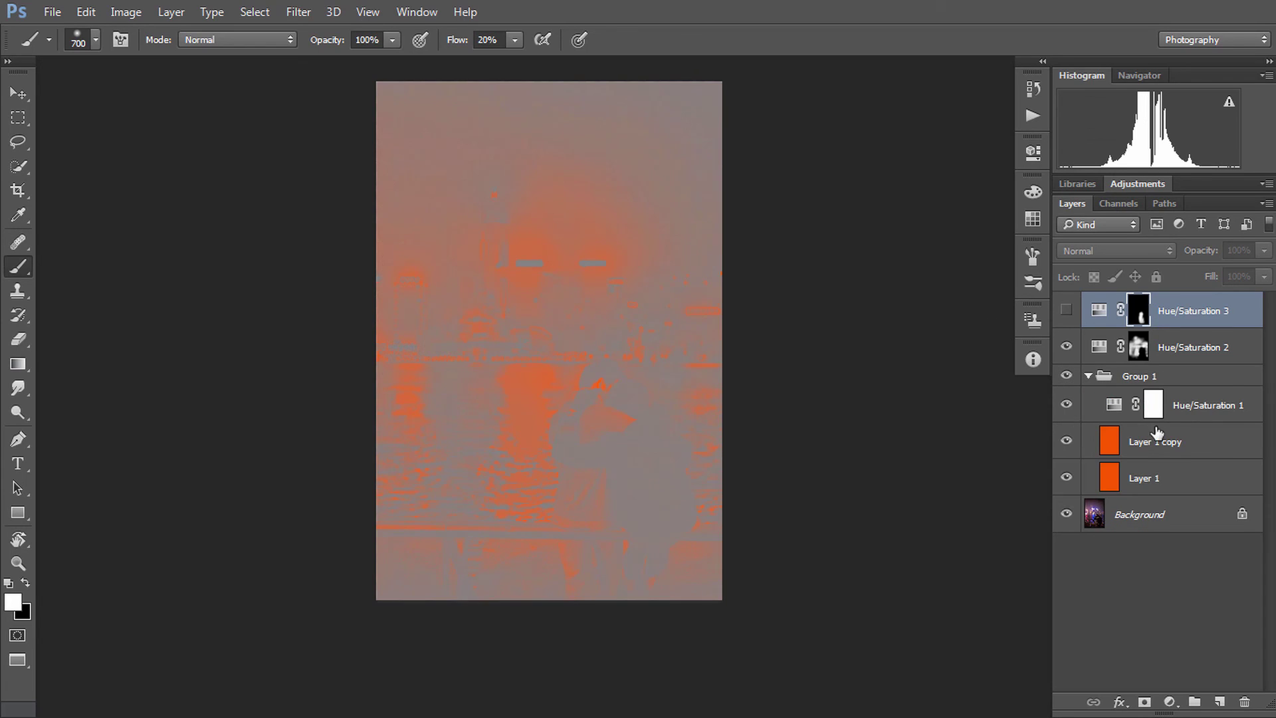
click(1151, 489)
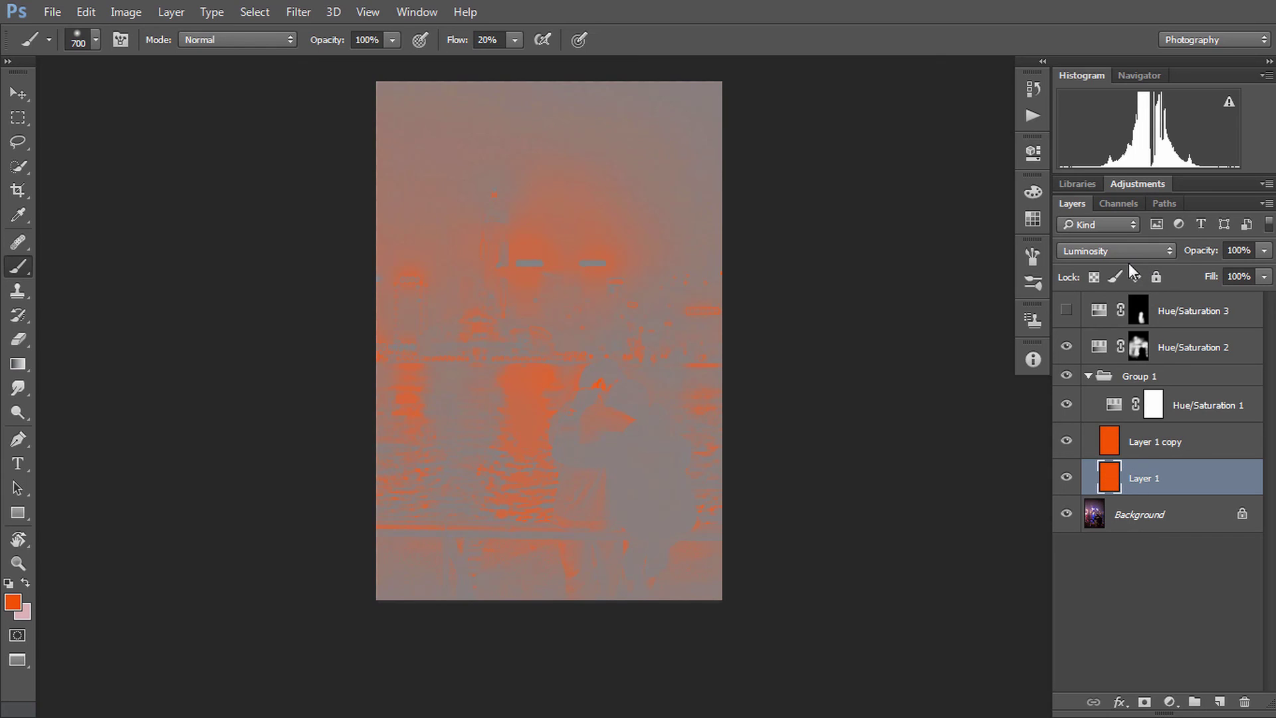
click(1143, 446)
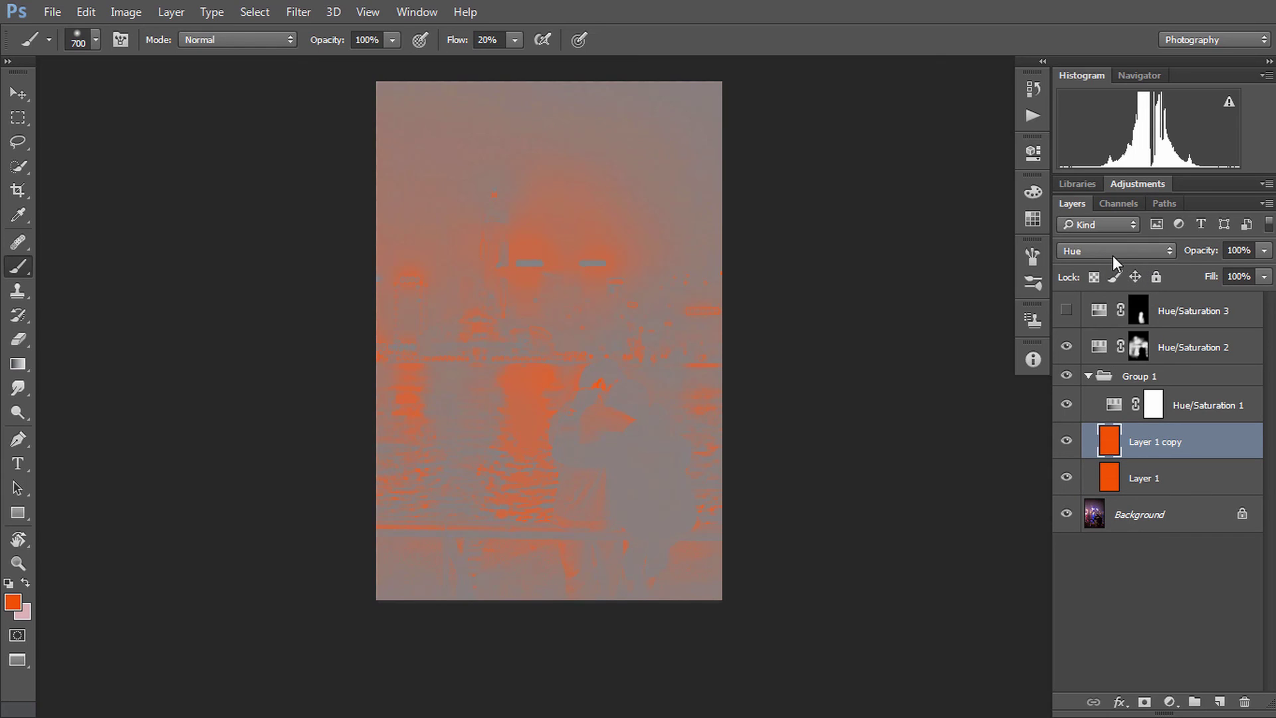
click(1197, 409)
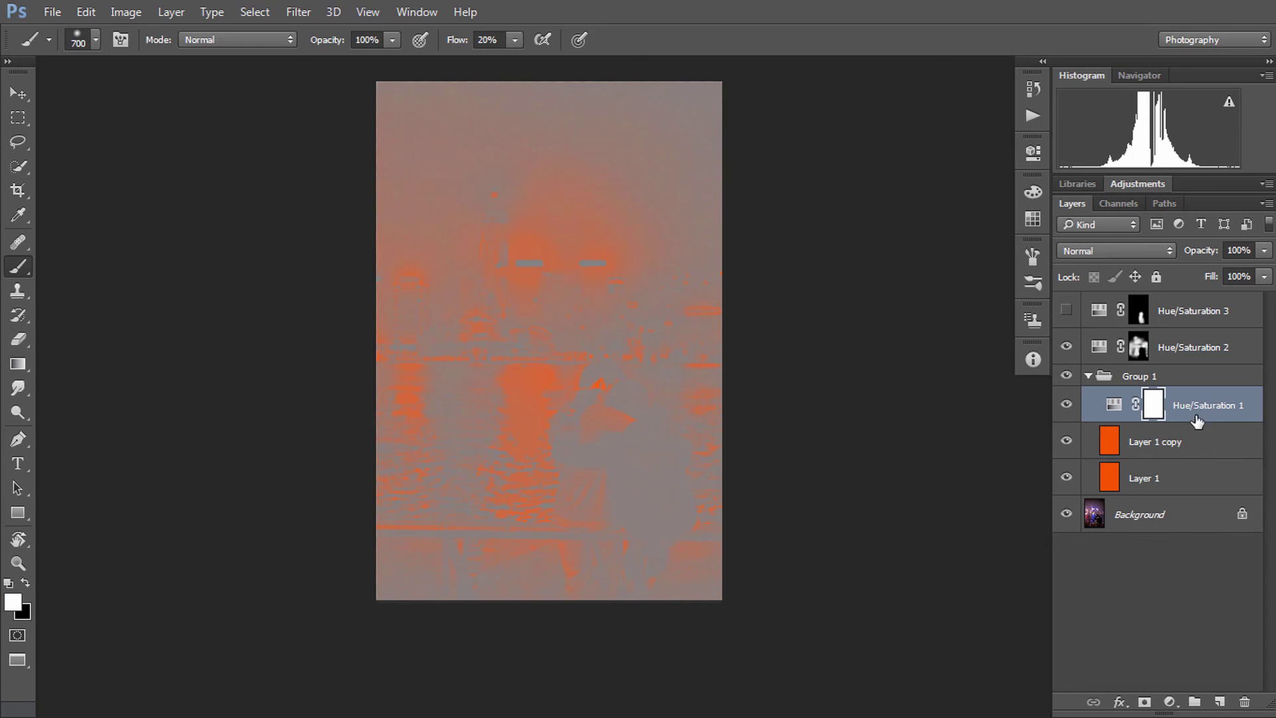